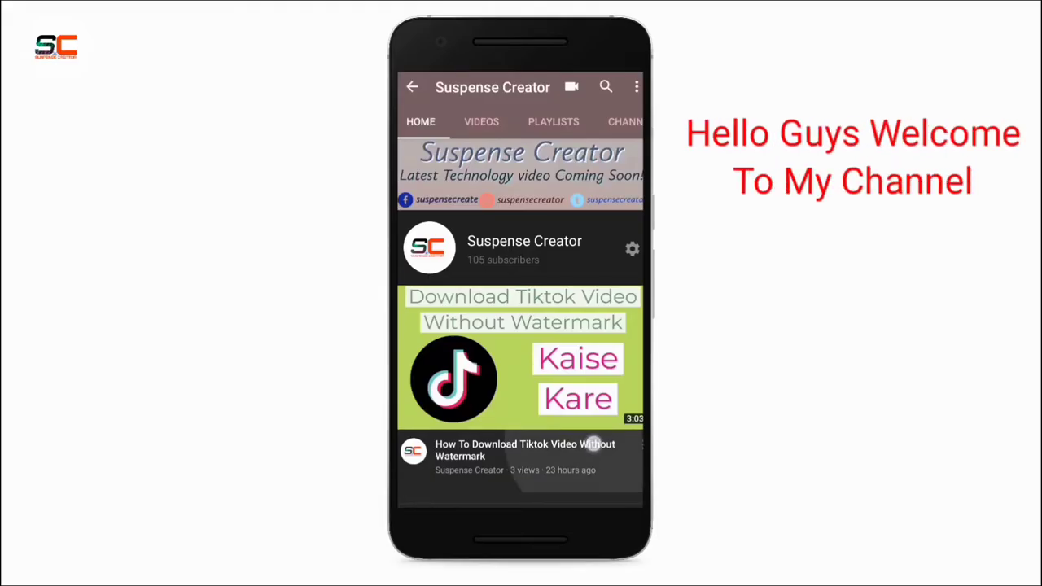
Scroll down through the Suspense Creator channel's uploads and popular uploads
scroll(594, 444, "down", 3)
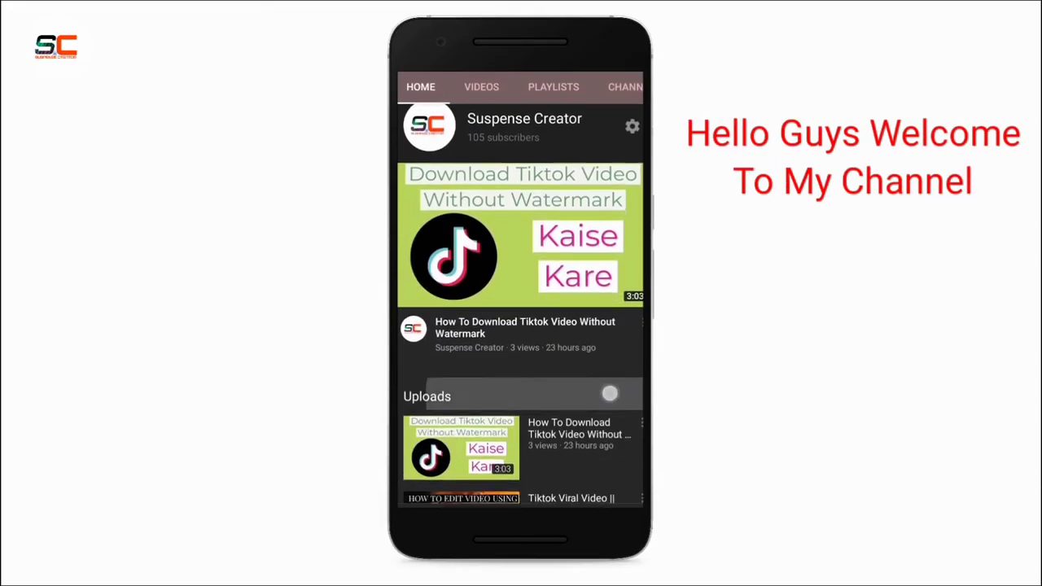
scroll(609, 394, "down", 3)
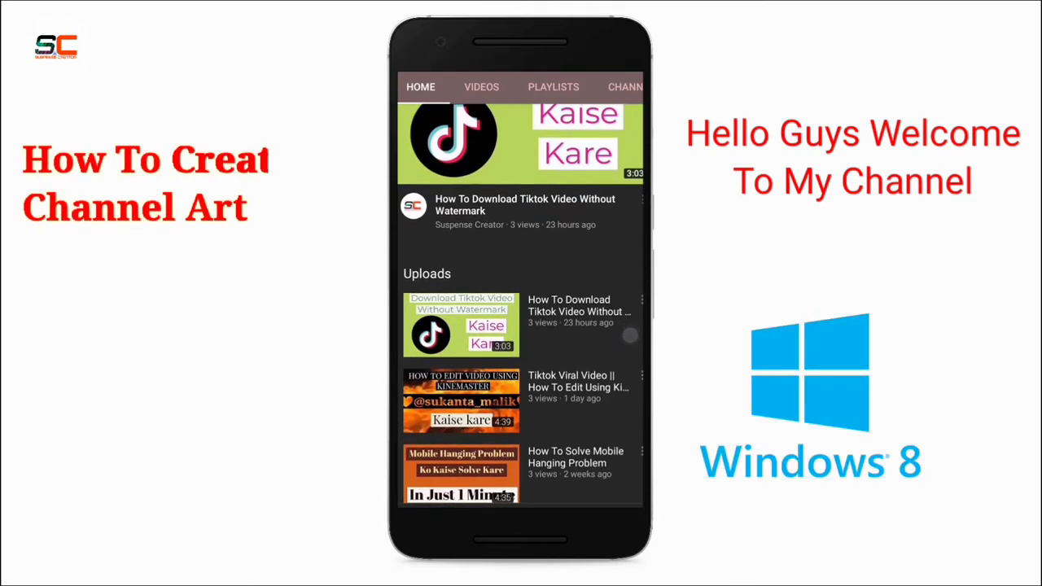
scroll(629, 335, "down", 2)
scroll(603, 433, "down", 2)
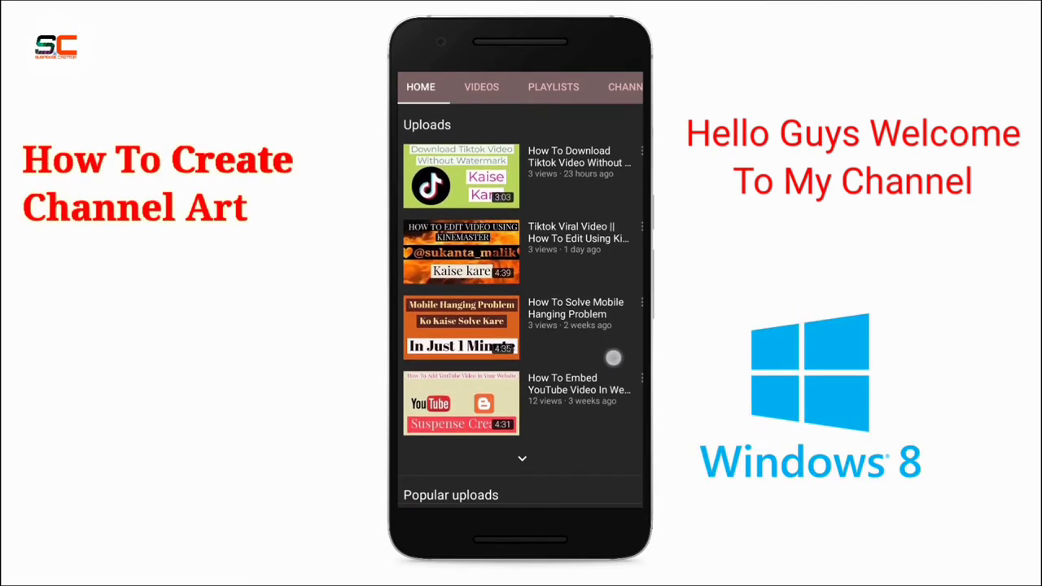
scroll(613, 358, "down", 1)
scroll(600, 414, "down", 2)
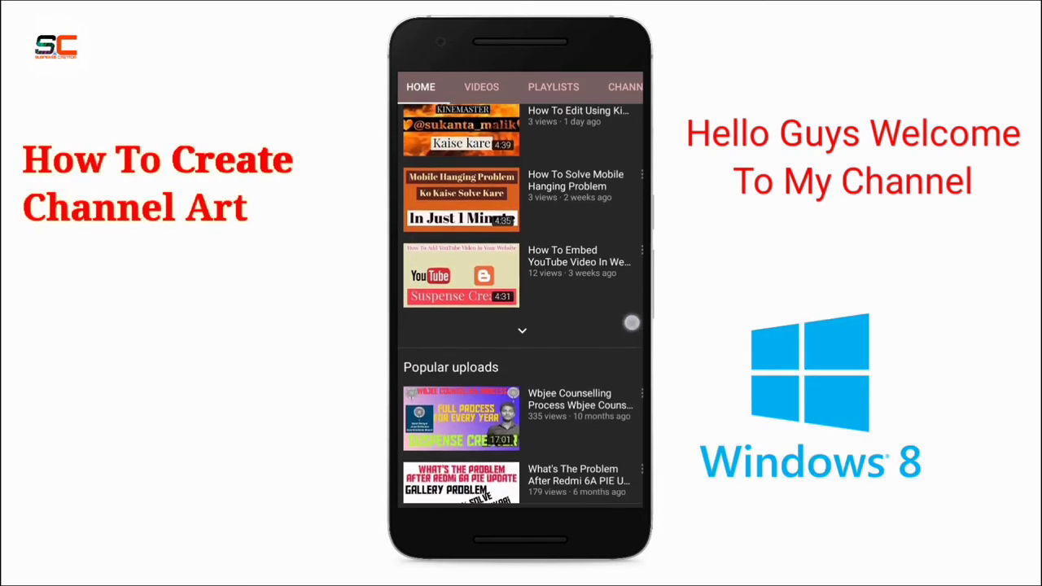
scroll(631, 322, "down", 3)
scroll(628, 297, "down", 2)
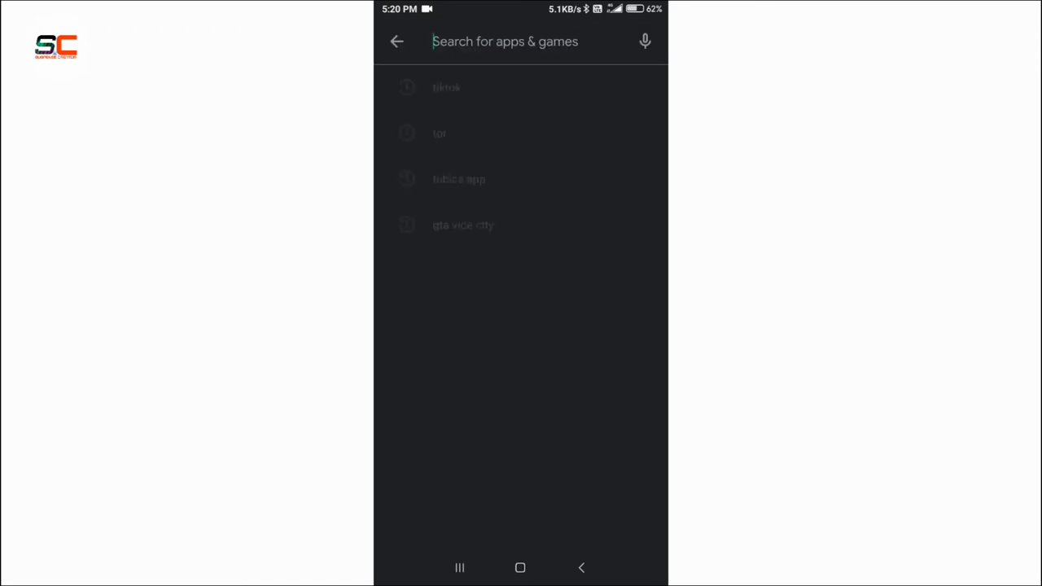
Search the Play Store for 'spark post' and view the Adobe Spark Post listing
type("s")
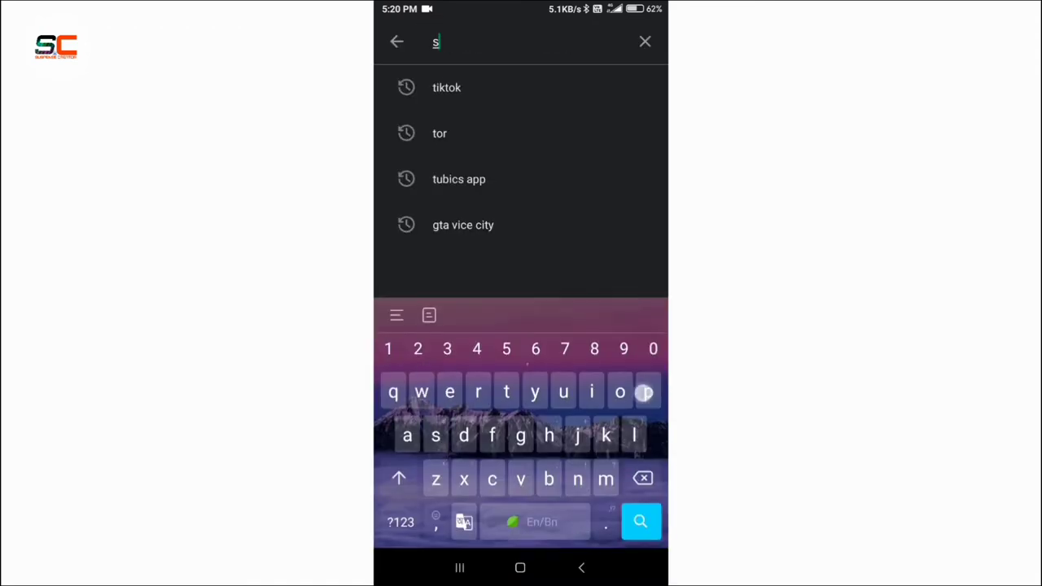
type("pa")
left_click(459, 87)
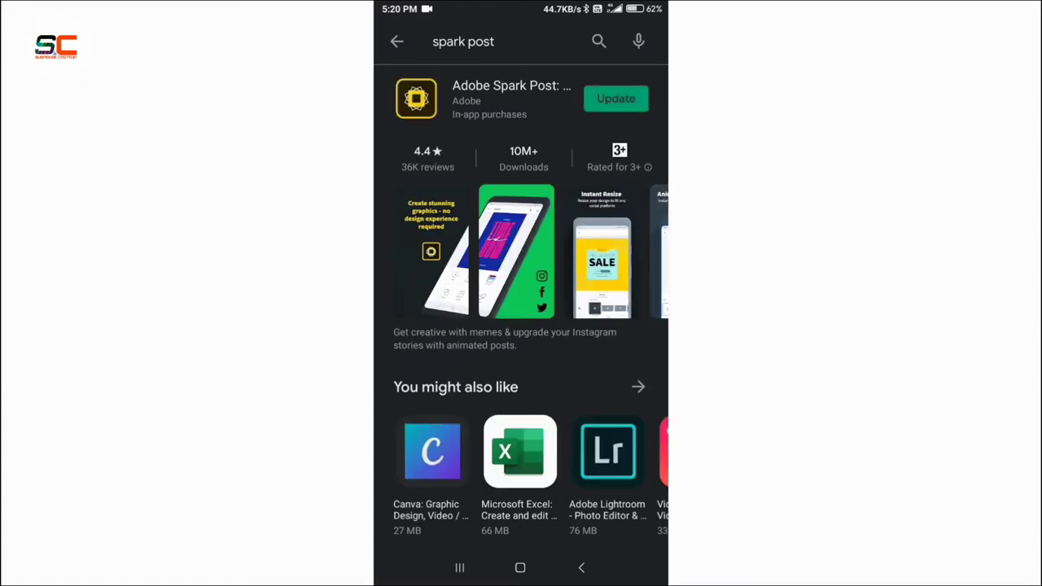
left_click(512, 100)
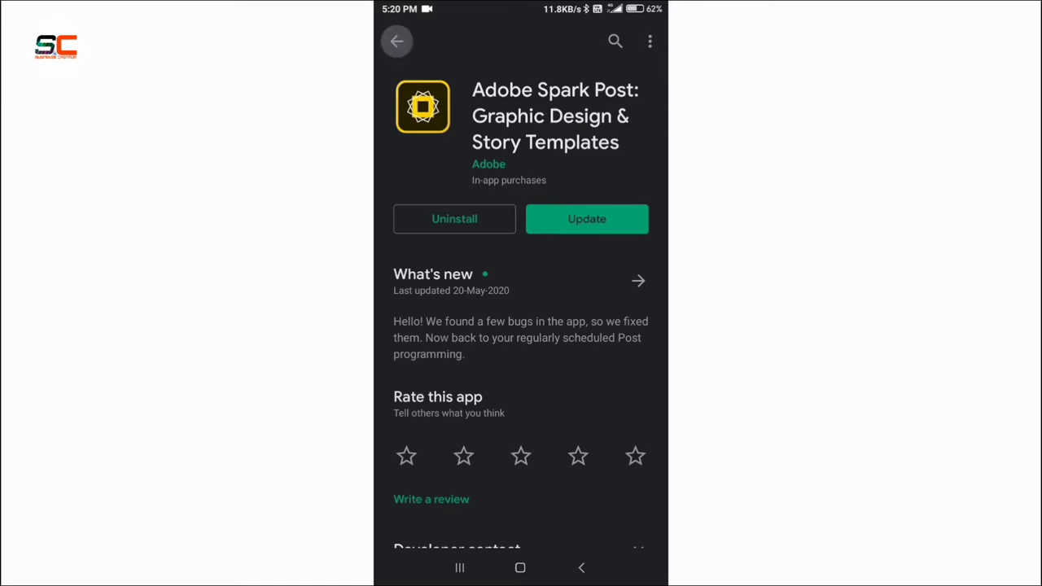
Leave the Play Store for the phone's home screen and swipe to the next page
left_click(397, 42)
left_click(396, 42)
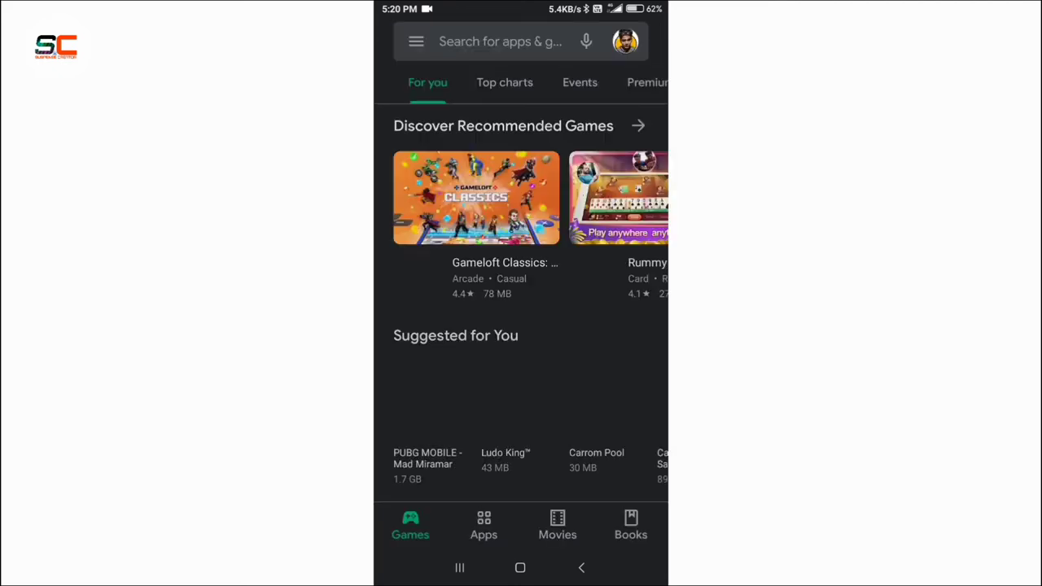
left_click(574, 564)
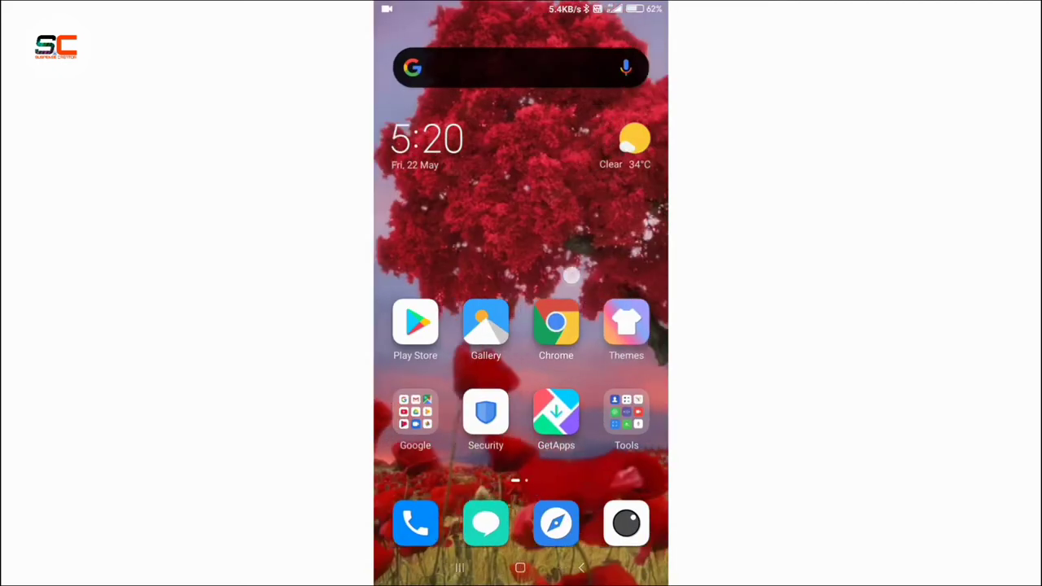
left_click_drag(618, 342, 423, 342)
Launch Spark Post from the Video Players & Editors folder and start a new post
left_click(557, 232)
left_click(547, 262)
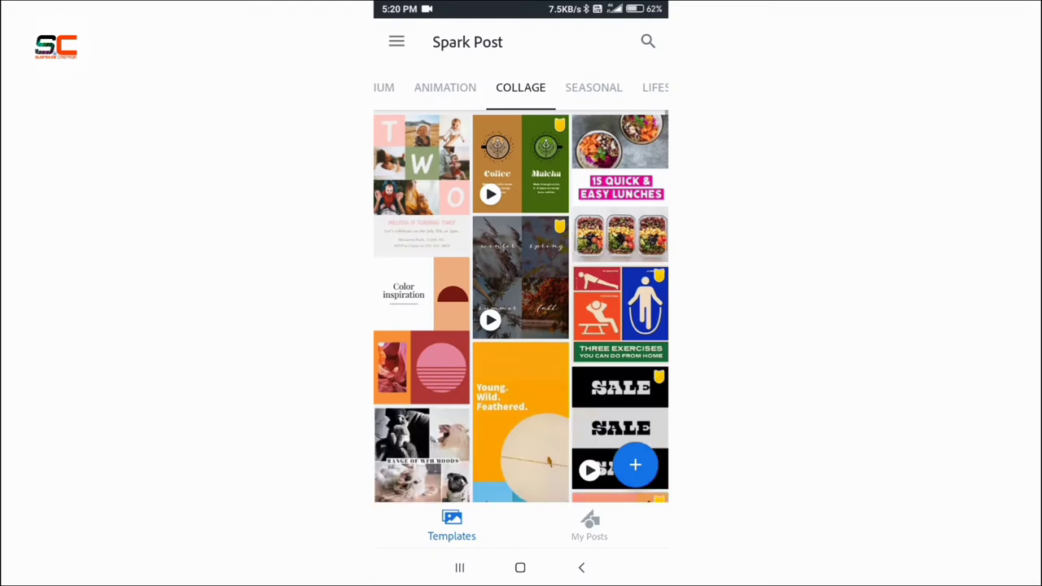
scroll(618, 429, "down", 10)
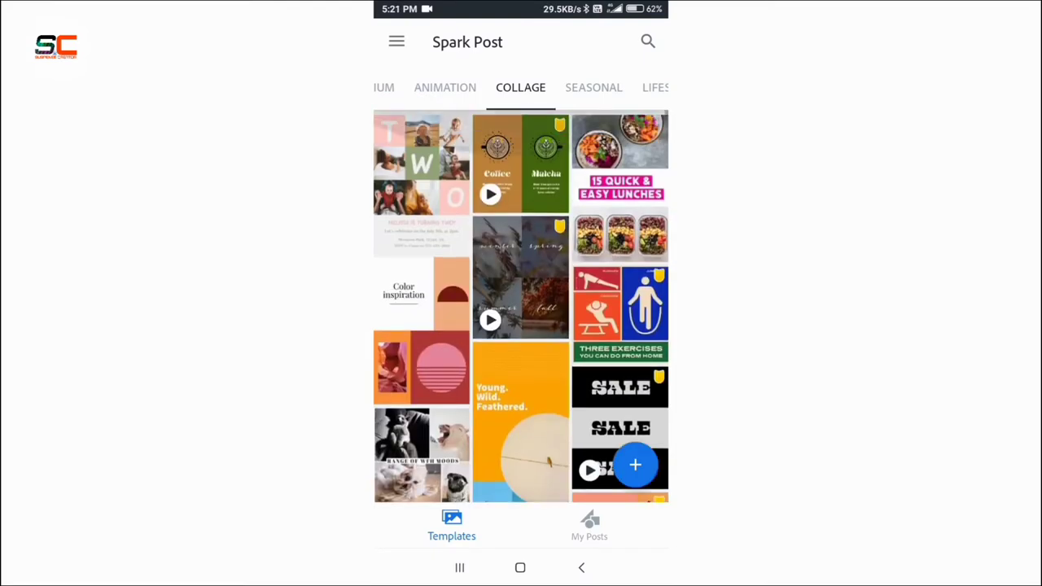
scroll(643, 309, "down", 2)
scroll(643, 310, "up", 1)
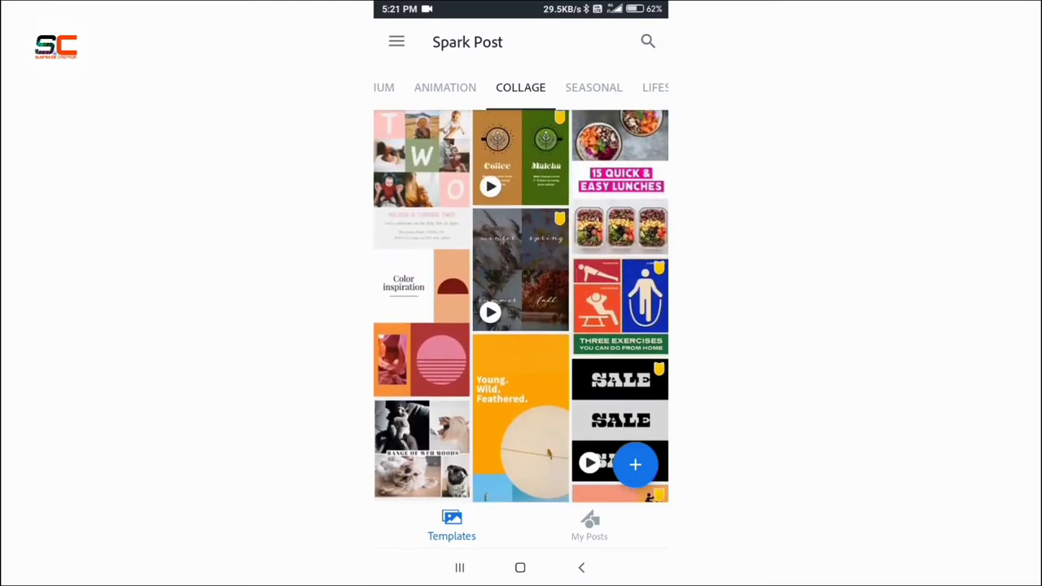
left_click(635, 462)
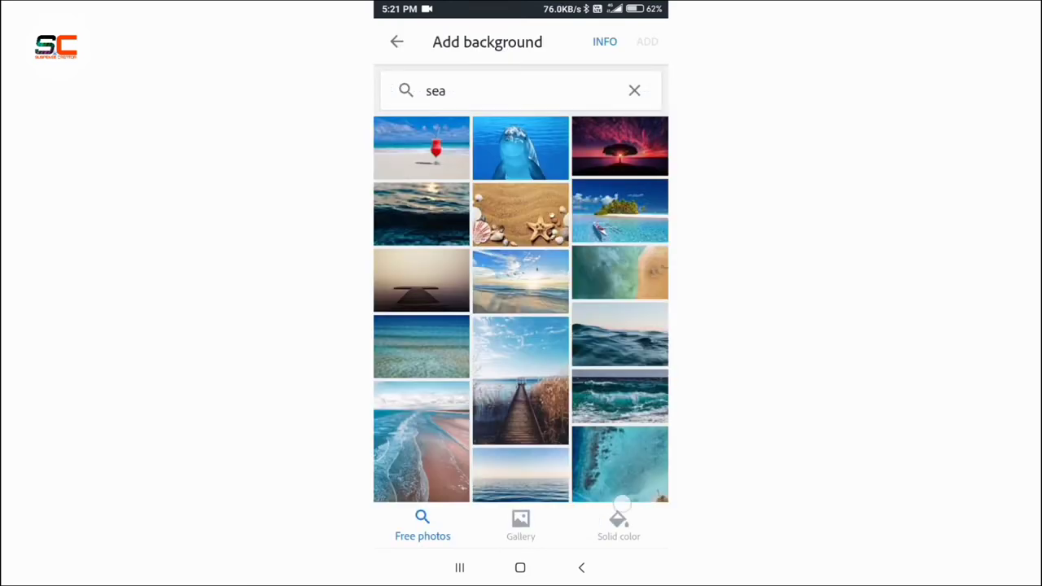
Choose the suggested dark teal swatch as a solid colour background
left_click(618, 525)
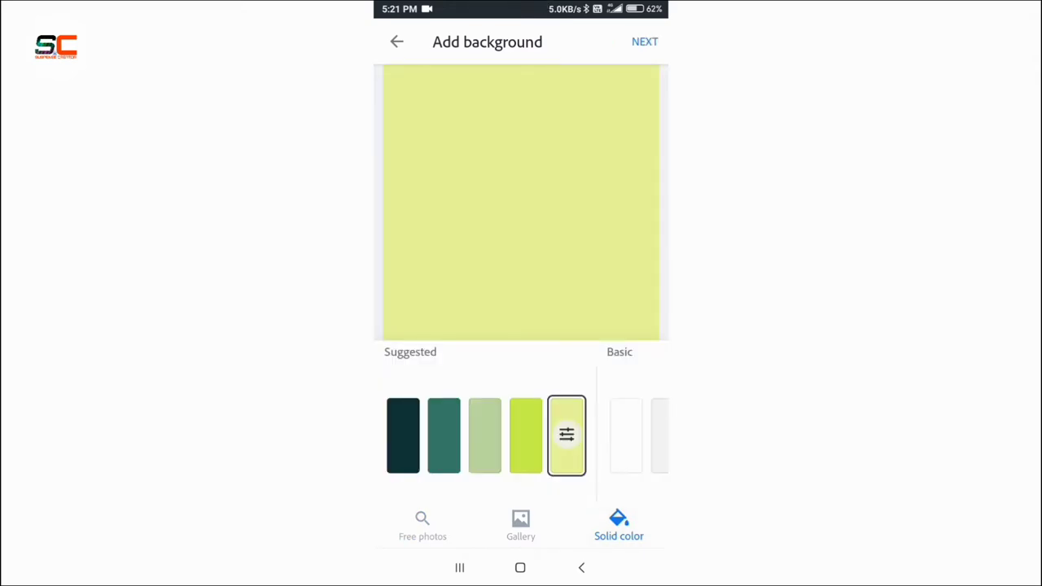
left_click(444, 435)
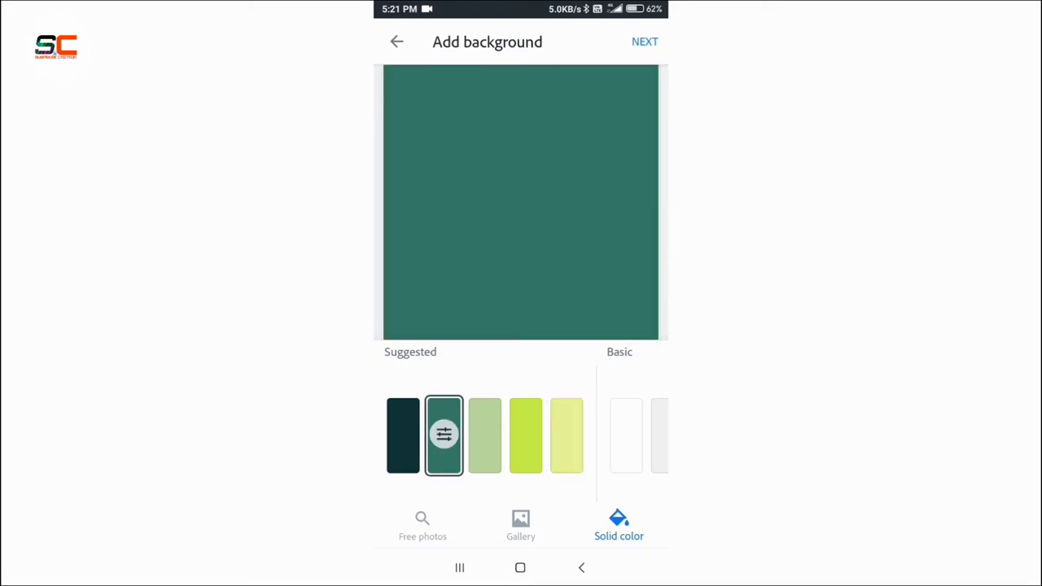
Size the teal post as YouTube Channel Art from the Social Profile sizes
left_click(645, 43)
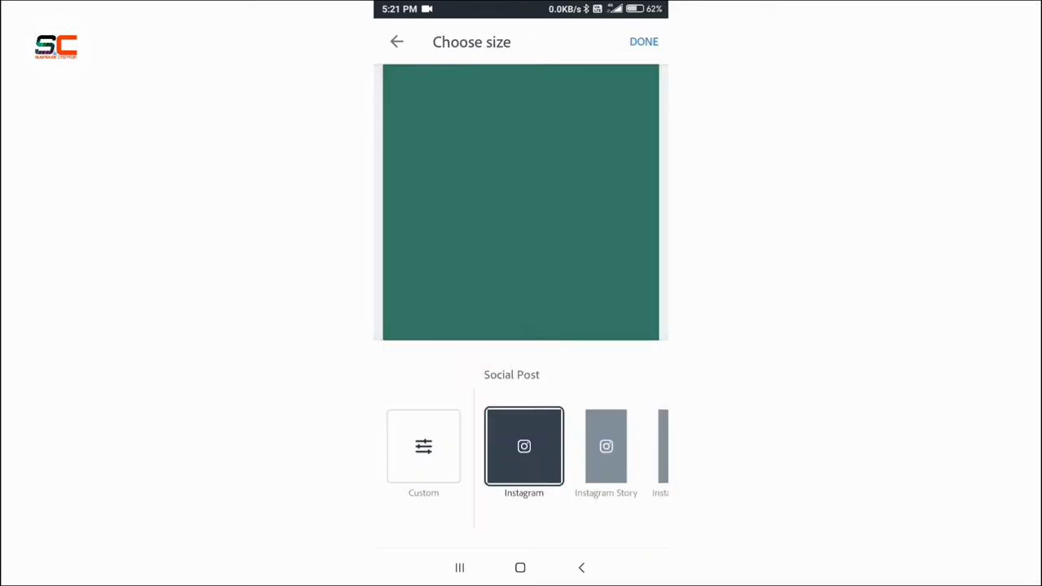
left_click_drag(524, 447, 437, 460)
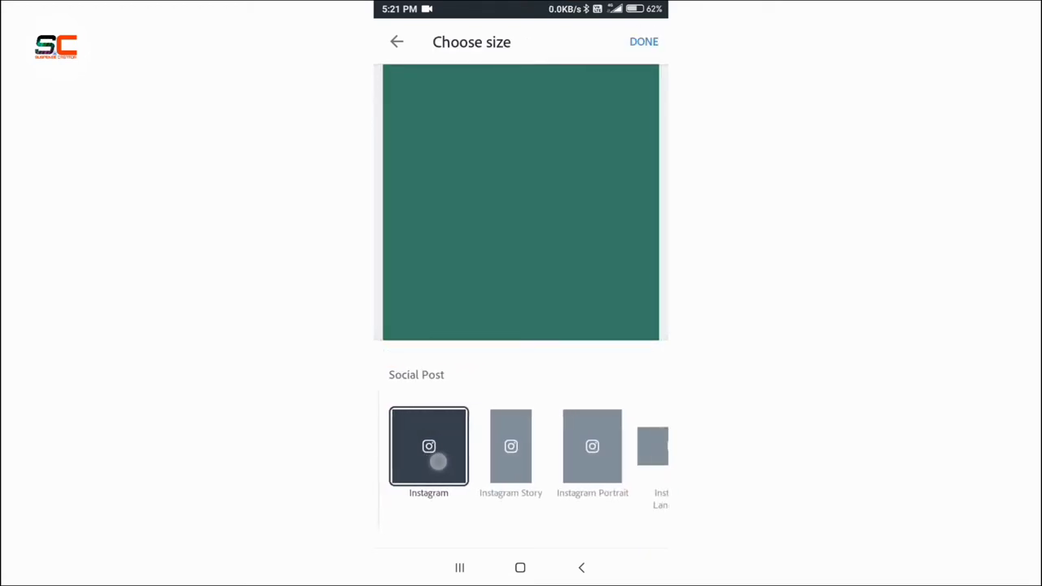
left_click_drag(526, 470, 418, 465)
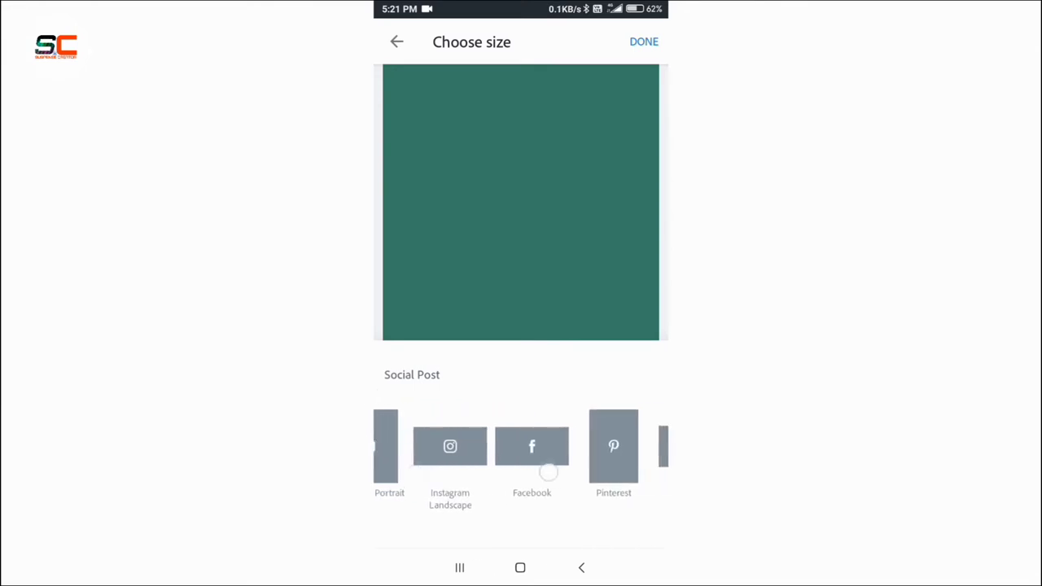
mouse_move(549, 470)
left_mouse_down()
mouse_move(426, 472)
mouse_move(456, 483)
left_mouse_up()
left_click_drag(549, 480, 426, 470)
mouse_move(526, 484)
left_mouse_down()
mouse_move(420, 483)
mouse_move(423, 472)
left_mouse_up()
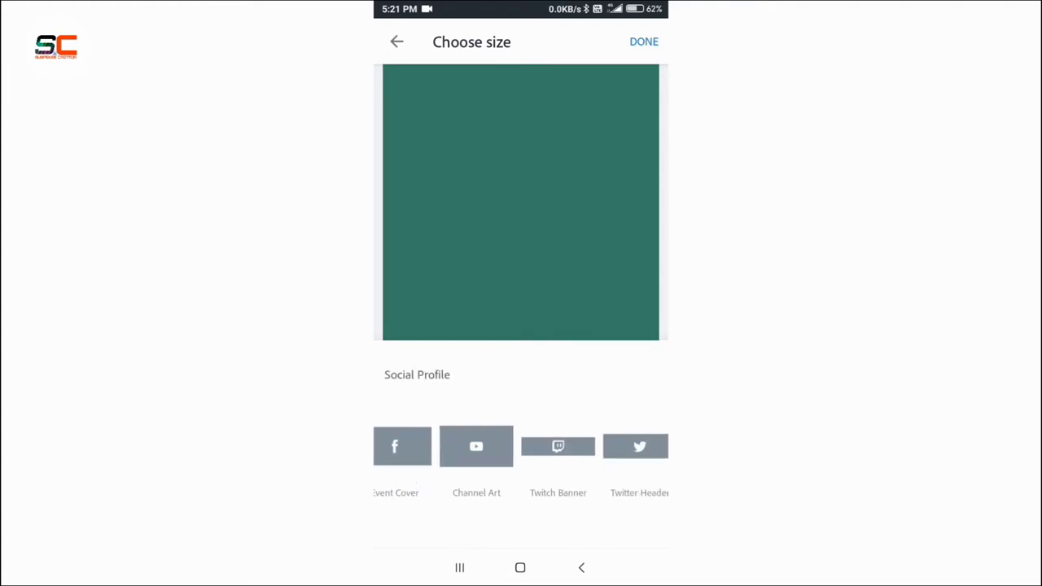
left_click(467, 451)
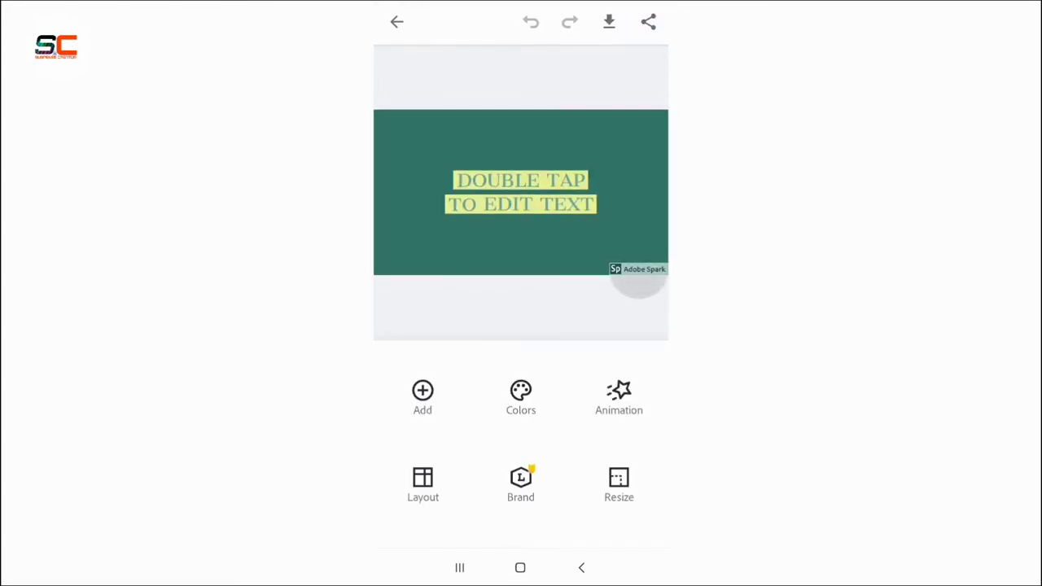
Remove the Adobe Spark watermark and delete the DOUBLE TAP TO EDIT TEXT placeholder
left_click(639, 277)
left_click(521, 522)
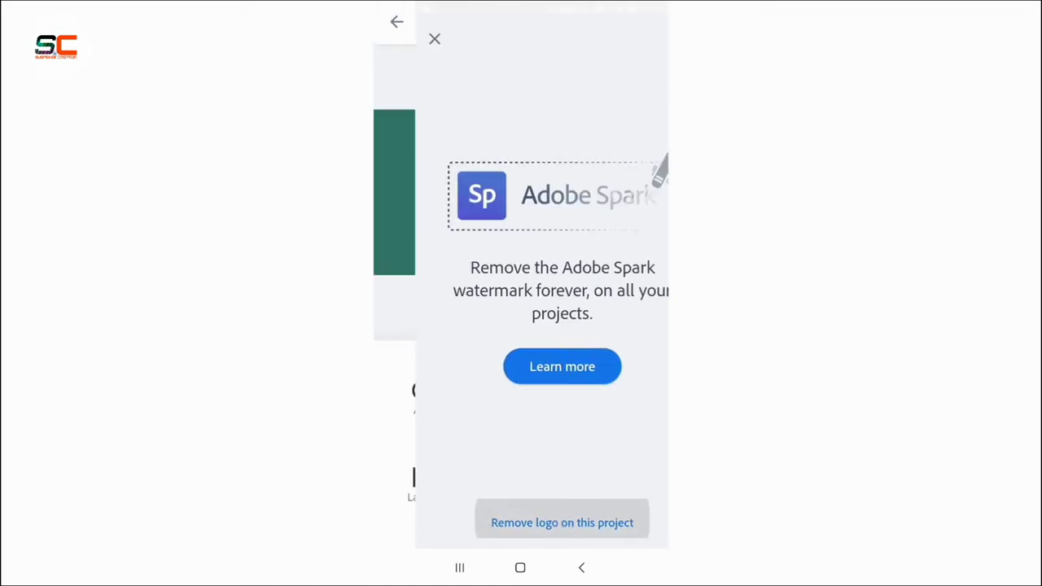
left_click(521, 192)
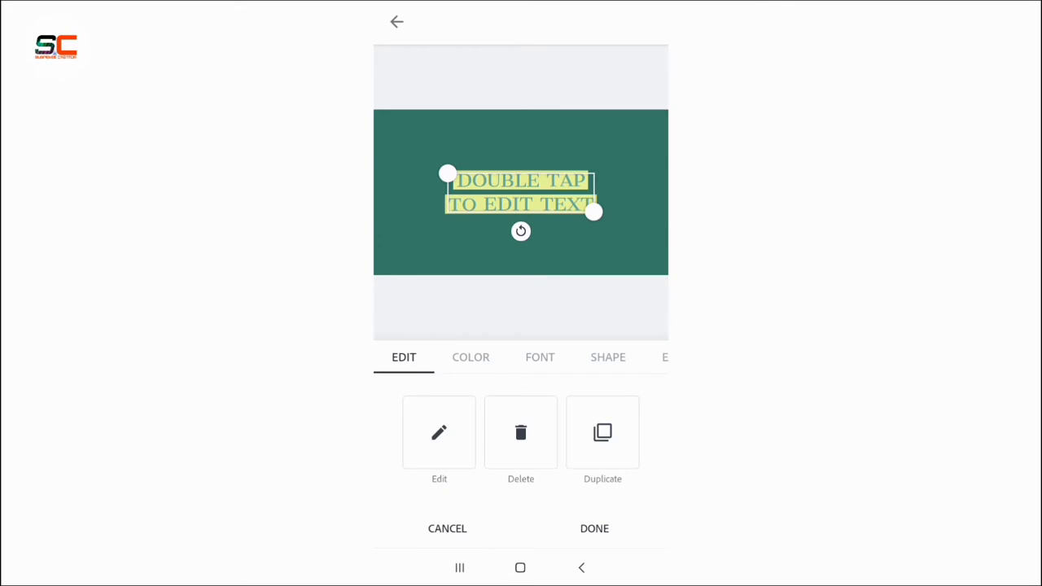
left_click(521, 432)
left_click(423, 396)
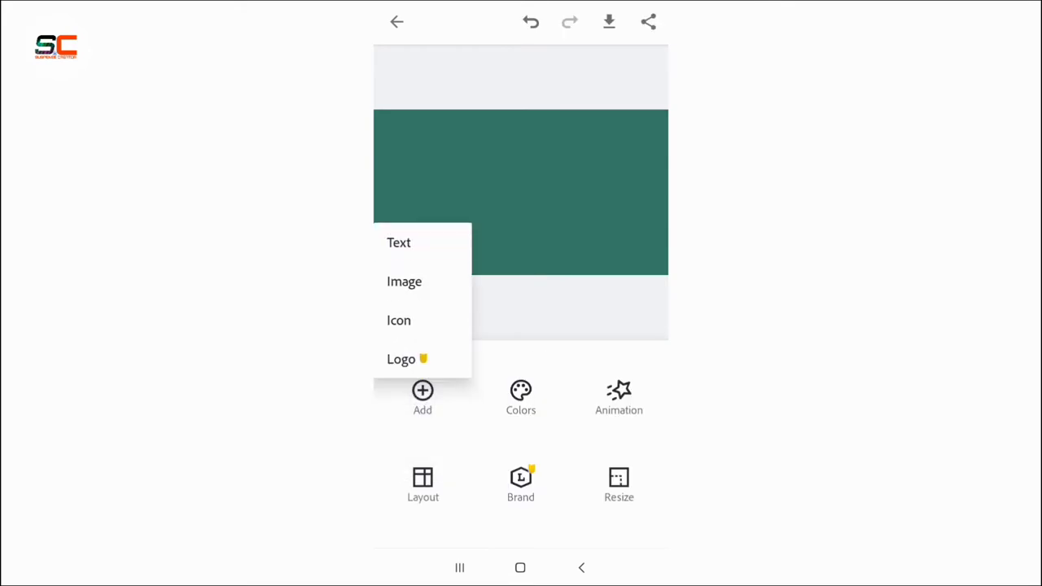
Add the channel art template image from the gallery and stretch it across the banner
left_click(405, 281)
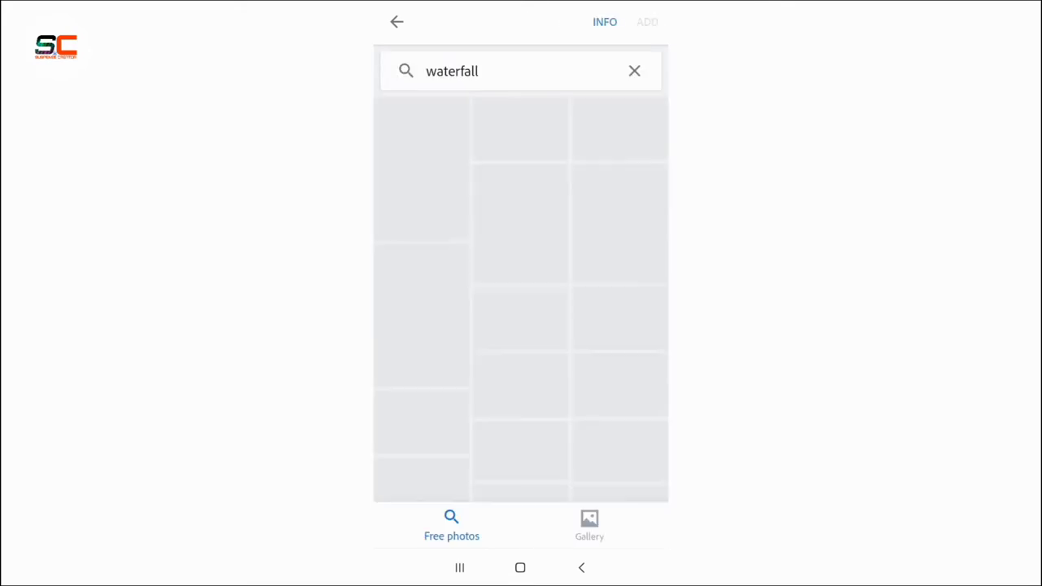
left_click(589, 525)
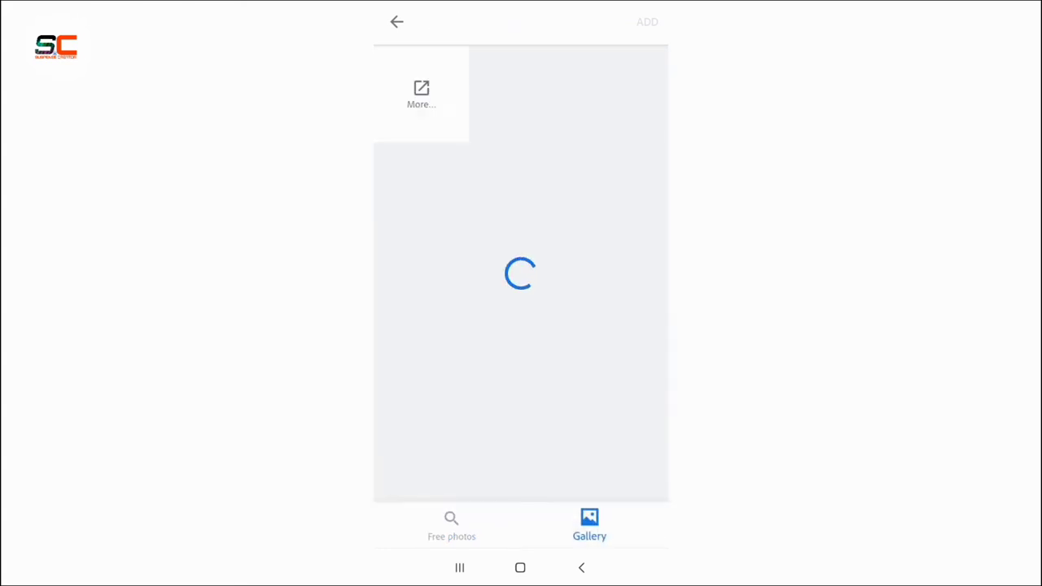
left_click(520, 93)
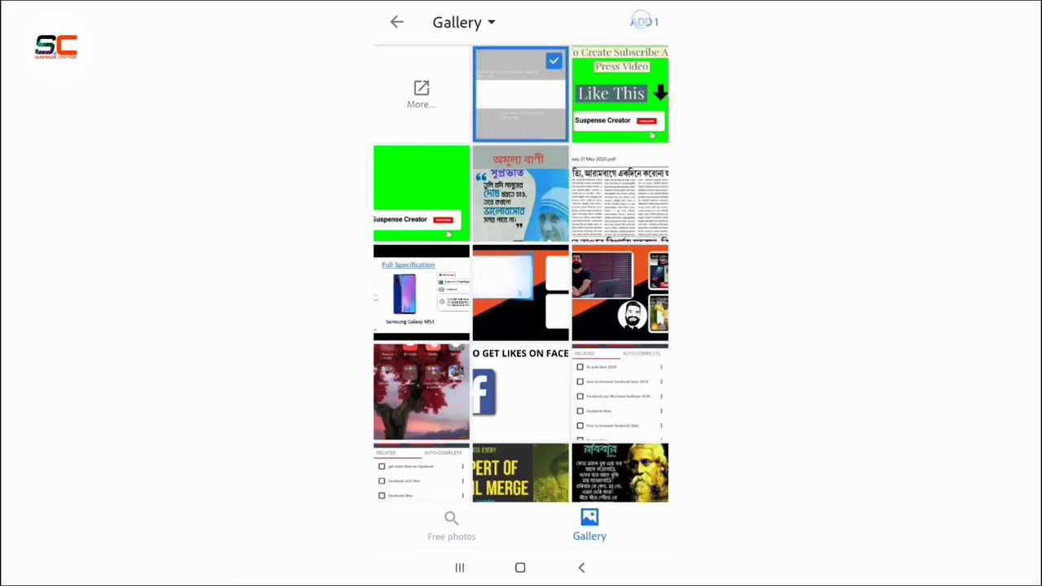
left_click(643, 22)
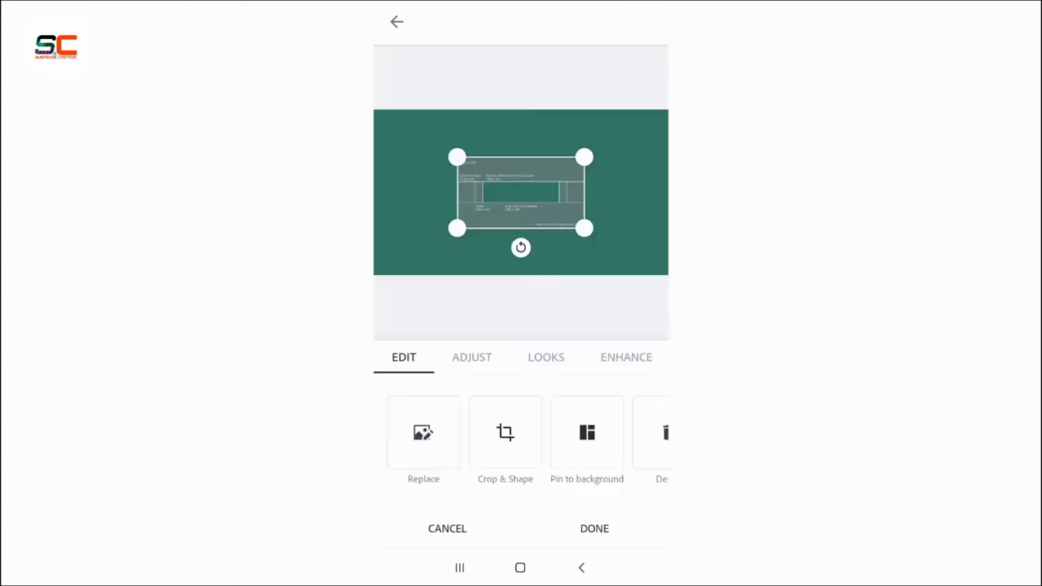
mouse_move(517, 176)
left_mouse_down()
mouse_move(451, 135)
mouse_move(477, 154)
mouse_move(462, 146)
left_mouse_up()
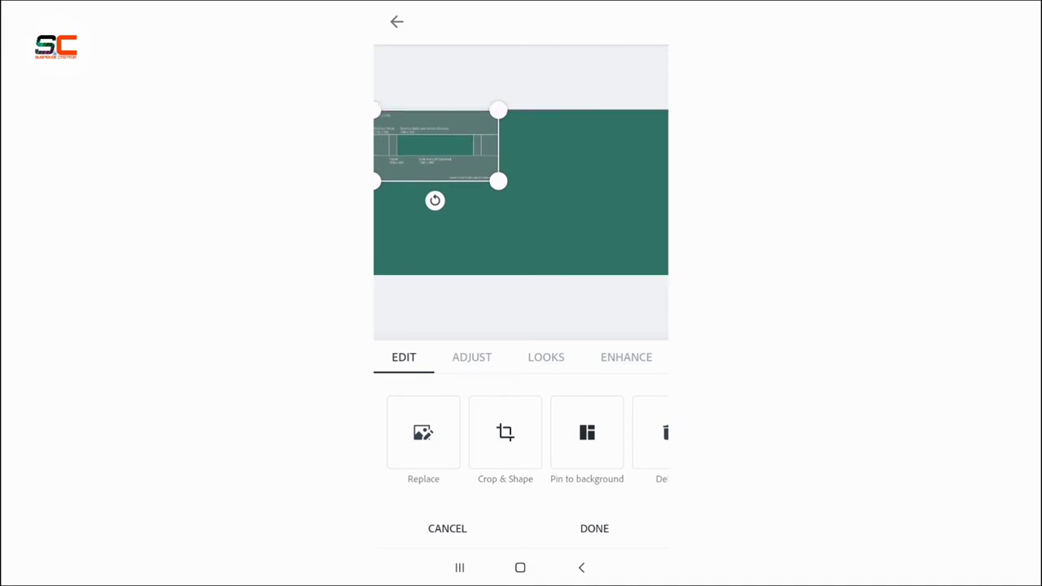
mouse_move(498, 181)
left_mouse_down()
mouse_move(626, 244)
mouse_move(658, 294)
left_mouse_up()
left_click(599, 313)
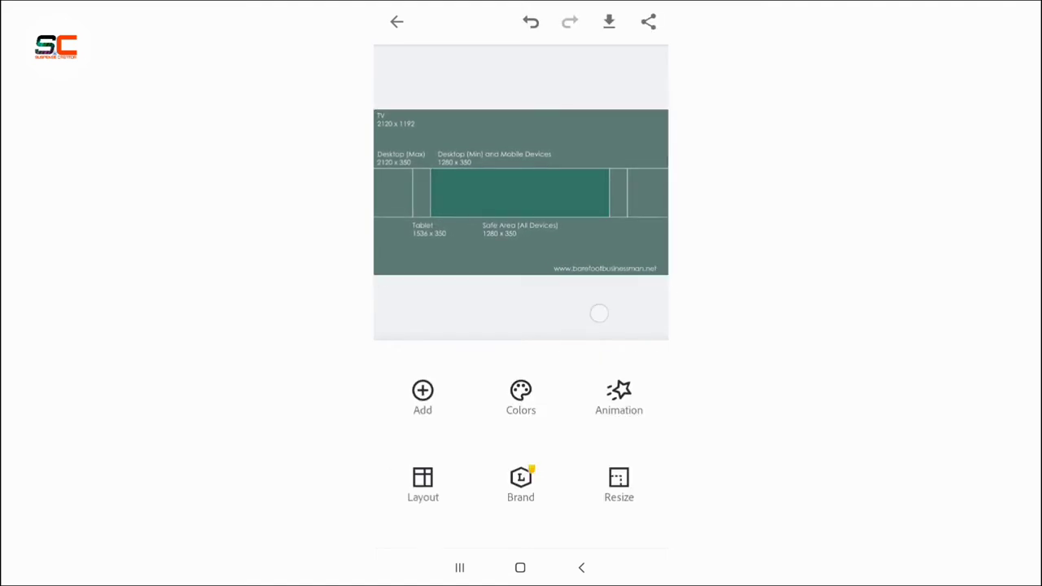
Add a text element reading 'Suspense Creator', fixing the keyboard's joined suggestion
left_click(423, 397)
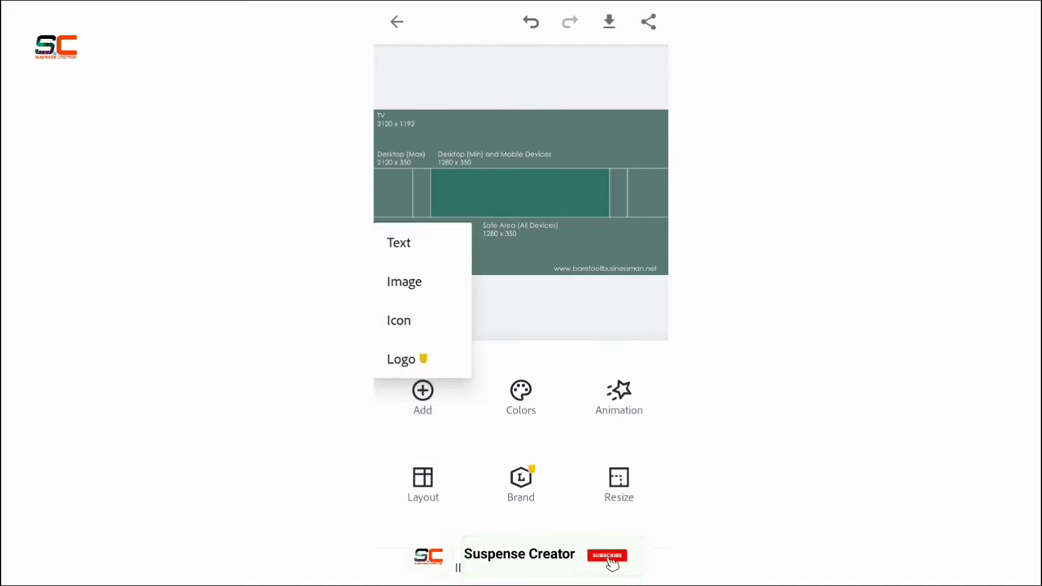
left_click(398, 242)
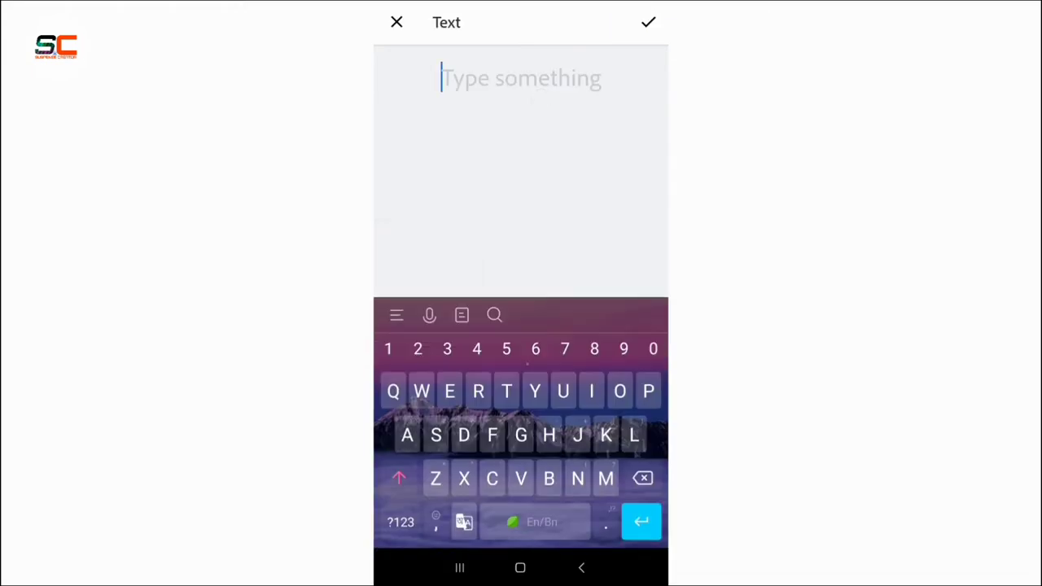
type("Sus")
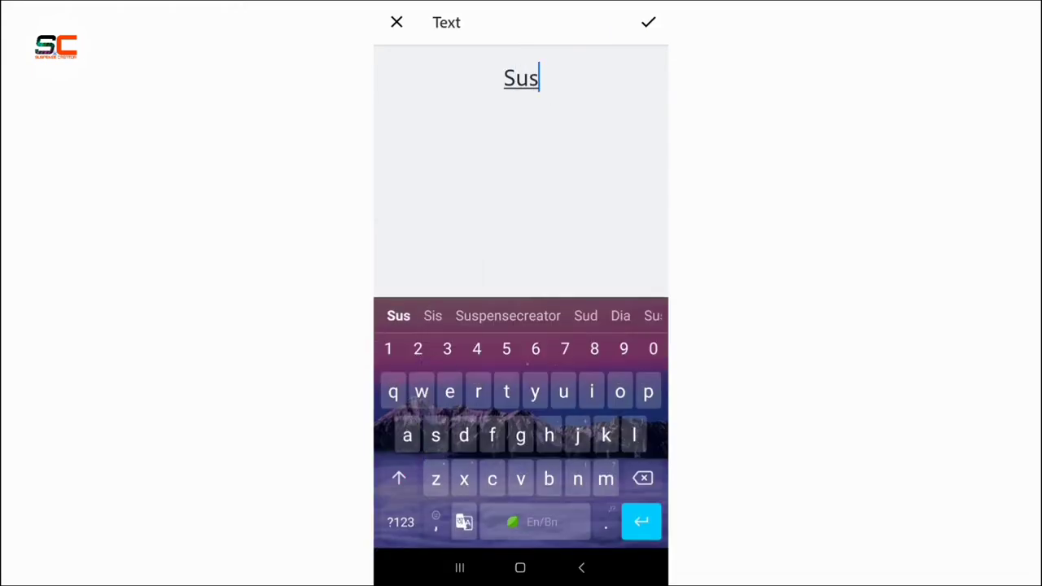
type("p")
left_click(502, 324)
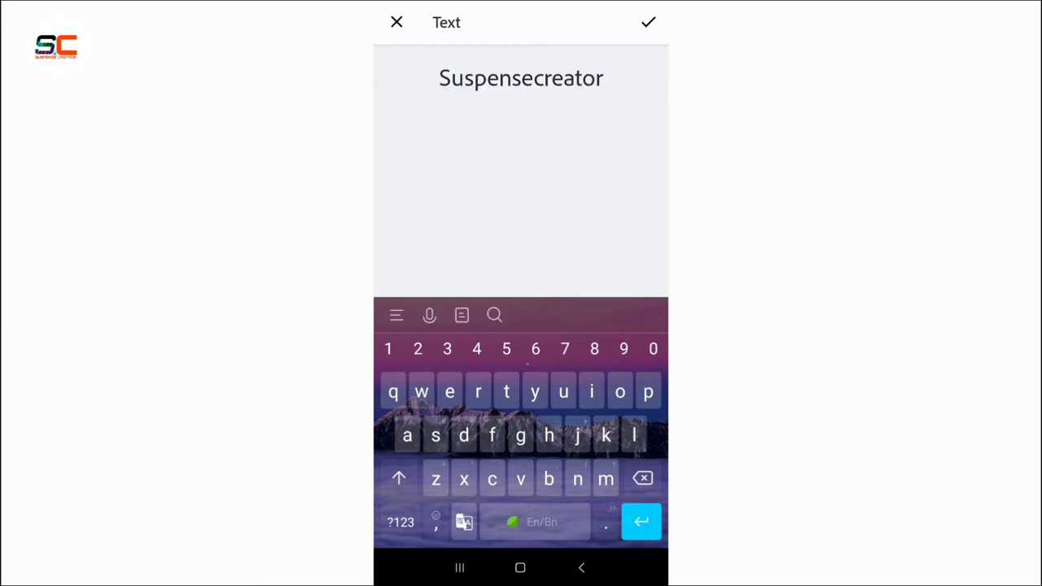
left_click(521, 101)
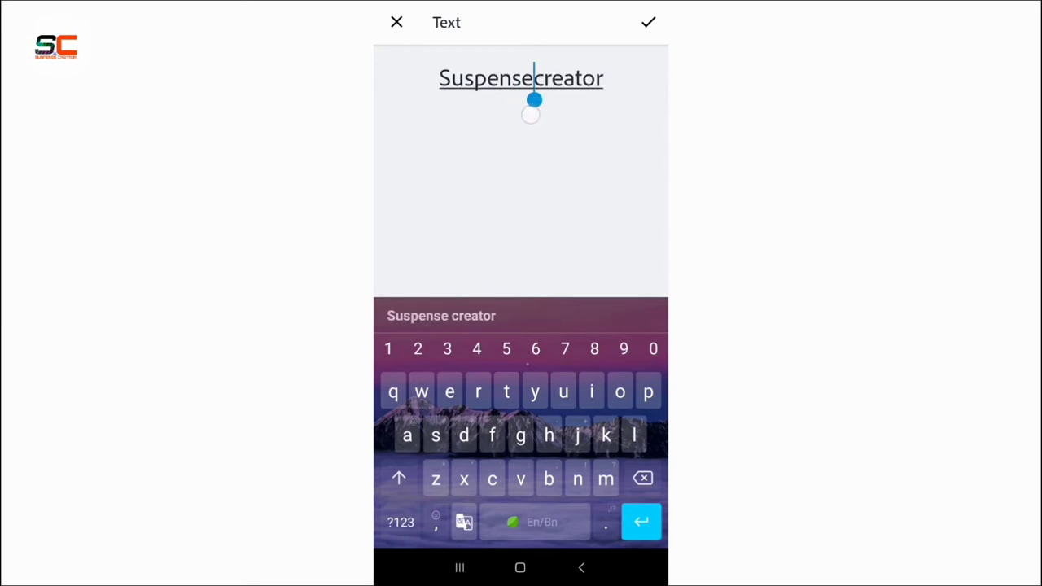
left_click(441, 316)
left_click(545, 86)
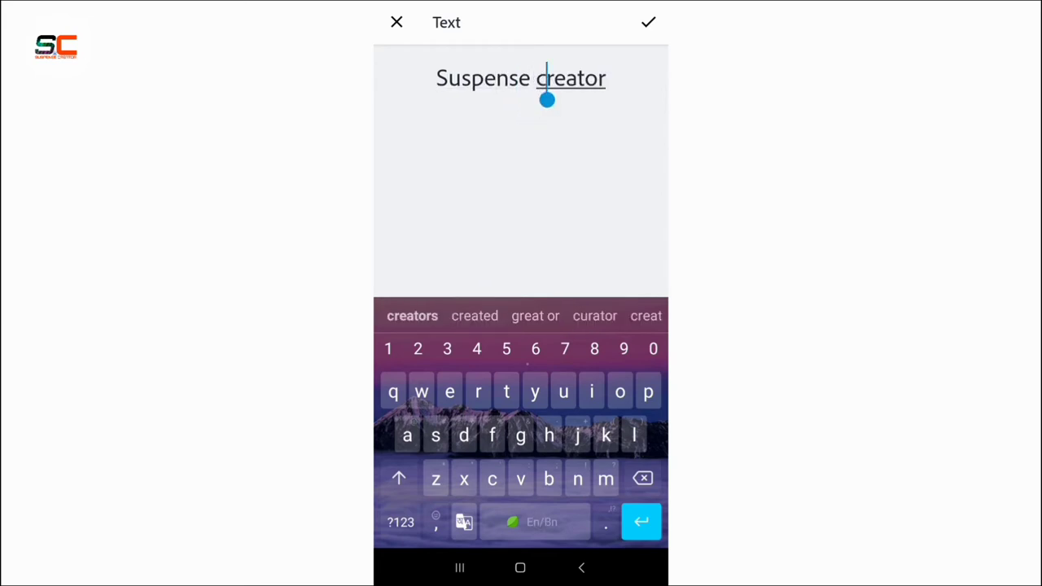
left_click(643, 478)
left_click(399, 479)
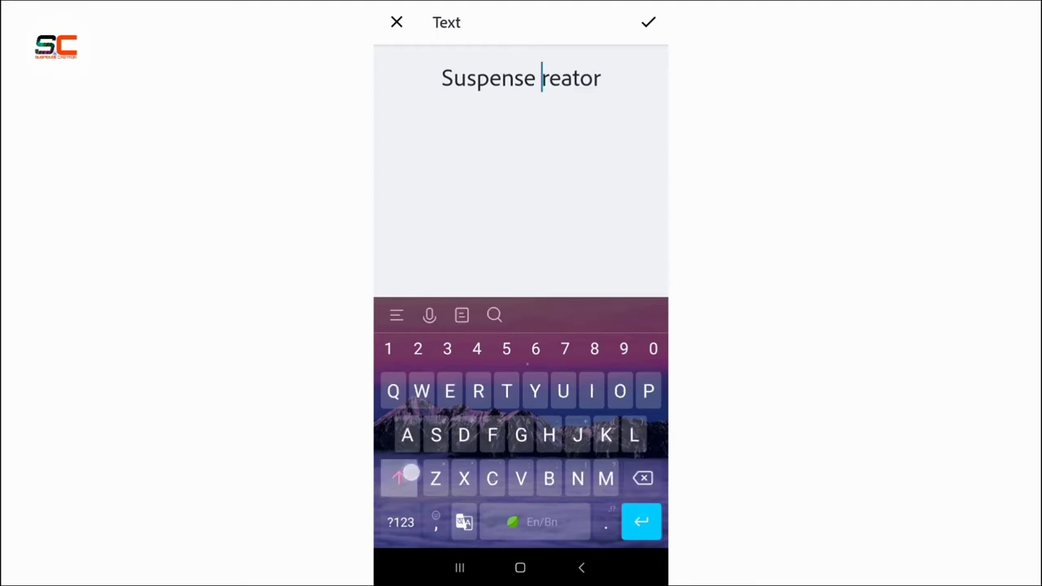
type("C")
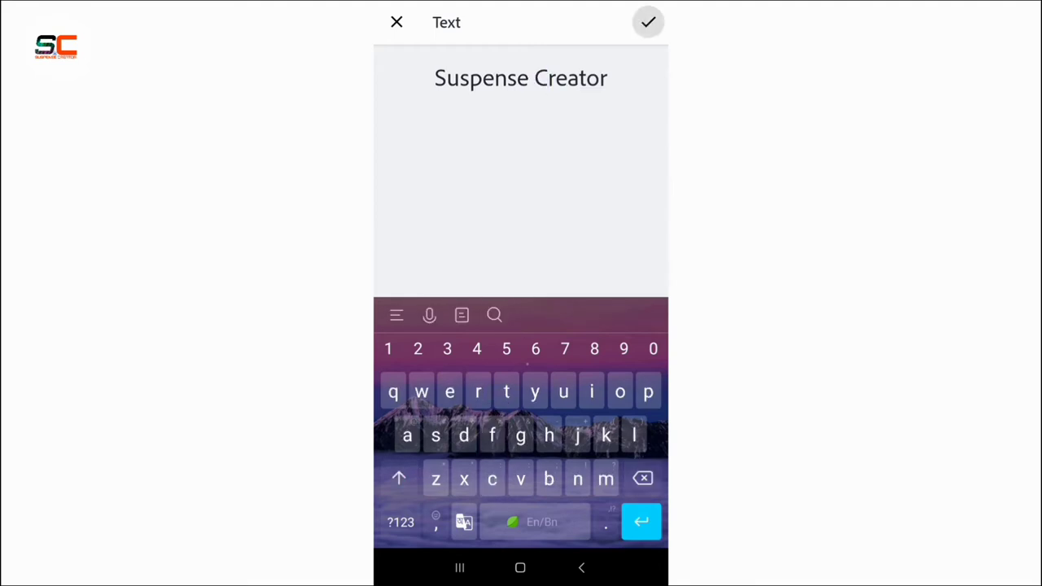
left_click(647, 22)
Widen, enlarge and move the title onto one line inside the safe area
left_click(521, 193)
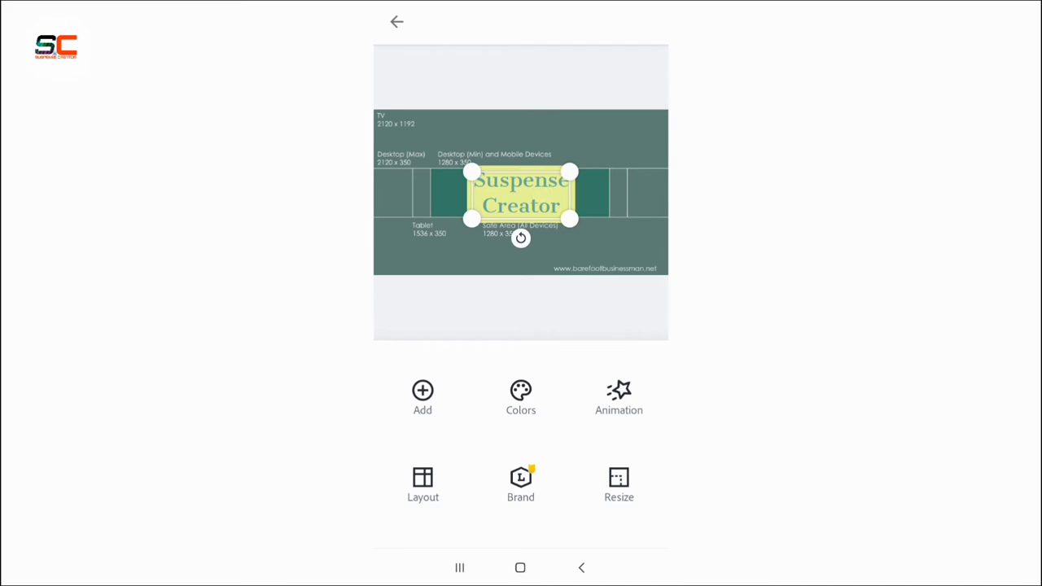
left_click_drag(569, 219, 620, 205)
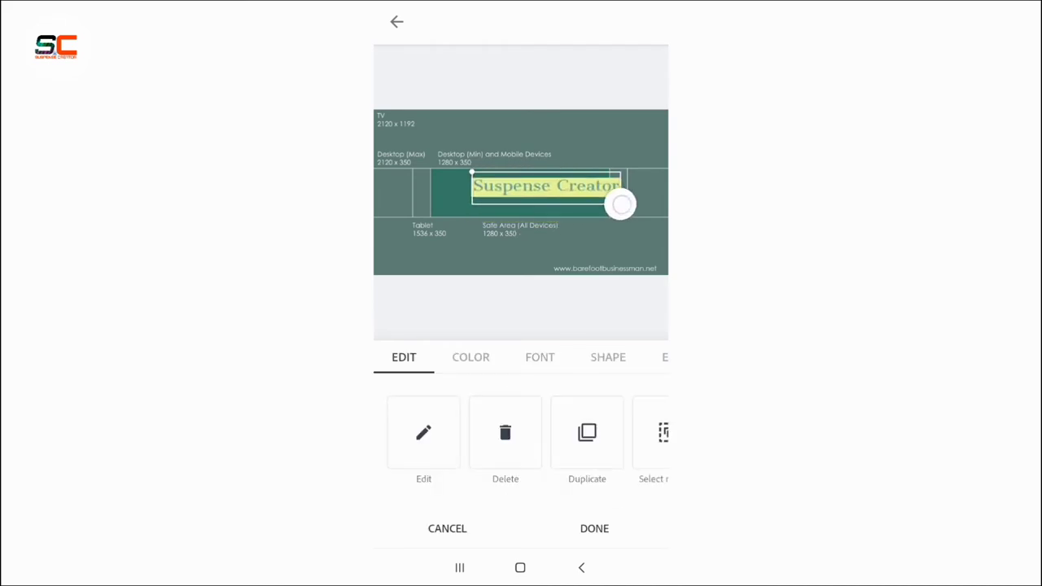
left_click_drag(561, 193, 543, 184)
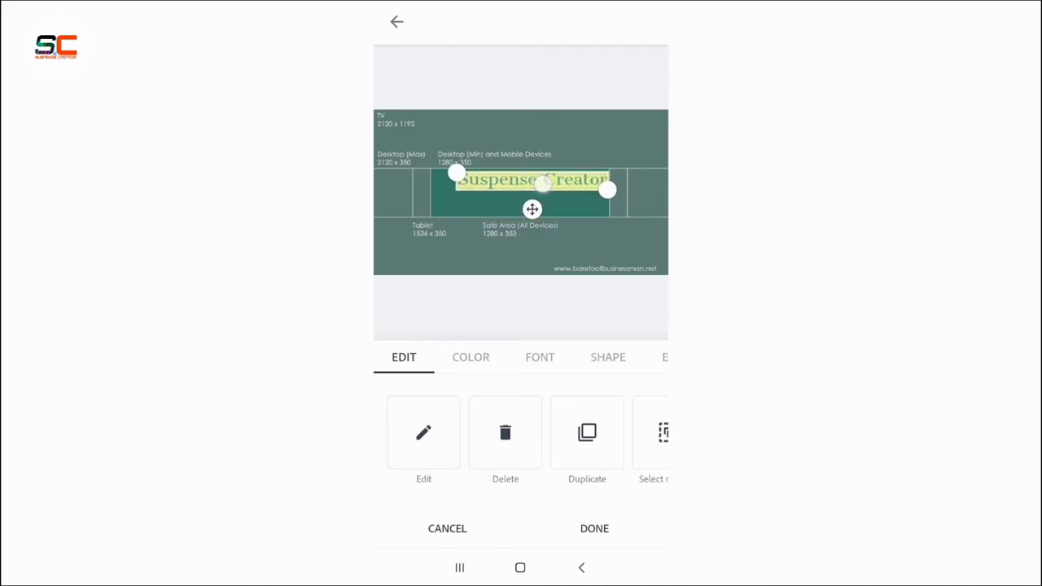
mouse_move(608, 189)
left_mouse_down()
mouse_move(616, 189)
mouse_move(554, 185)
mouse_move(621, 192)
mouse_move(555, 181)
left_mouse_up()
left_click_drag(616, 192, 572, 182)
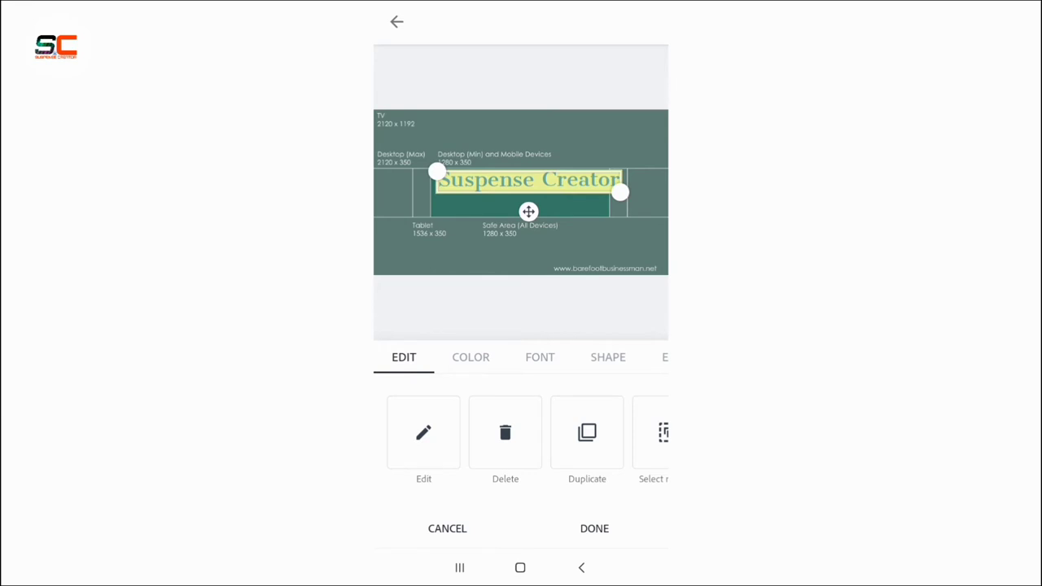
left_click_drag(471, 440, 421, 440)
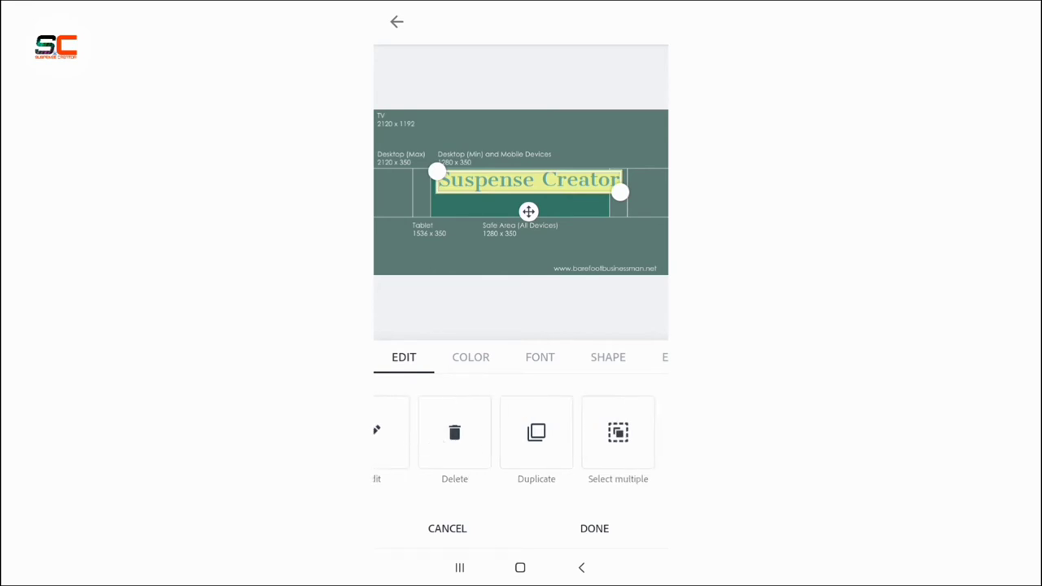
left_click(600, 358)
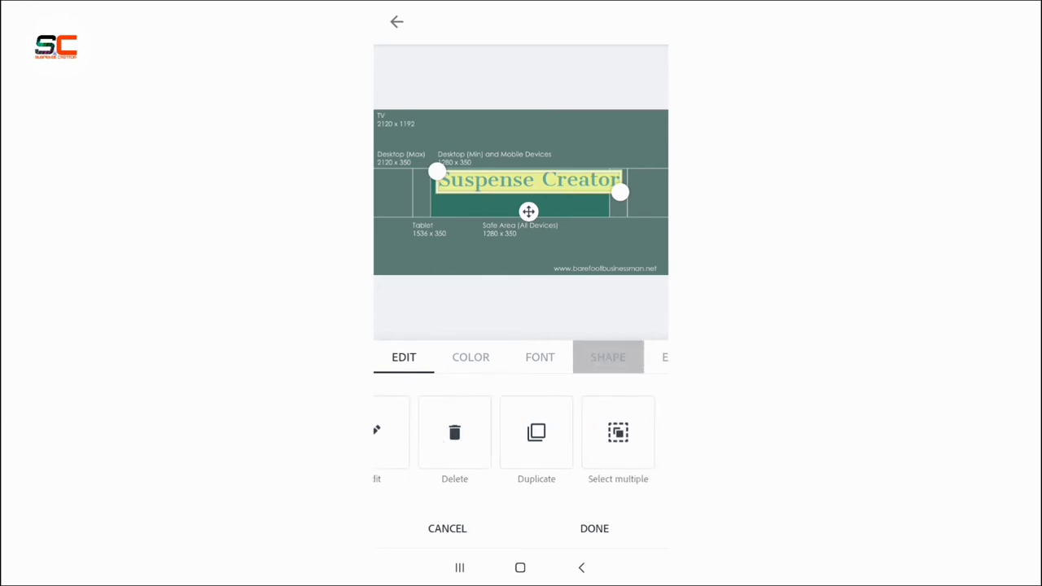
Try several Basic shapes, then frame the title with the double-outlined box
left_click(452, 433)
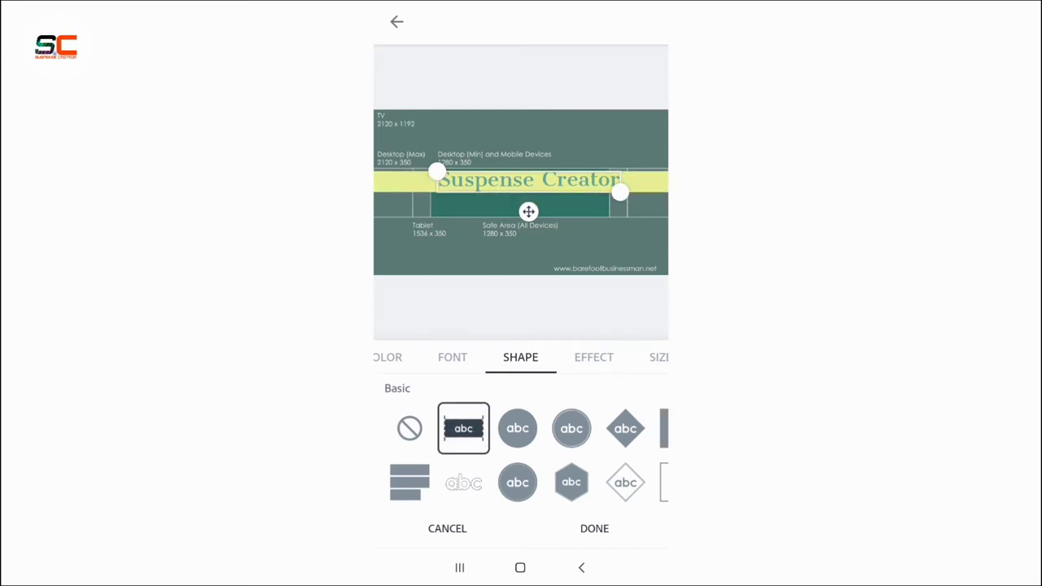
left_click(463, 482)
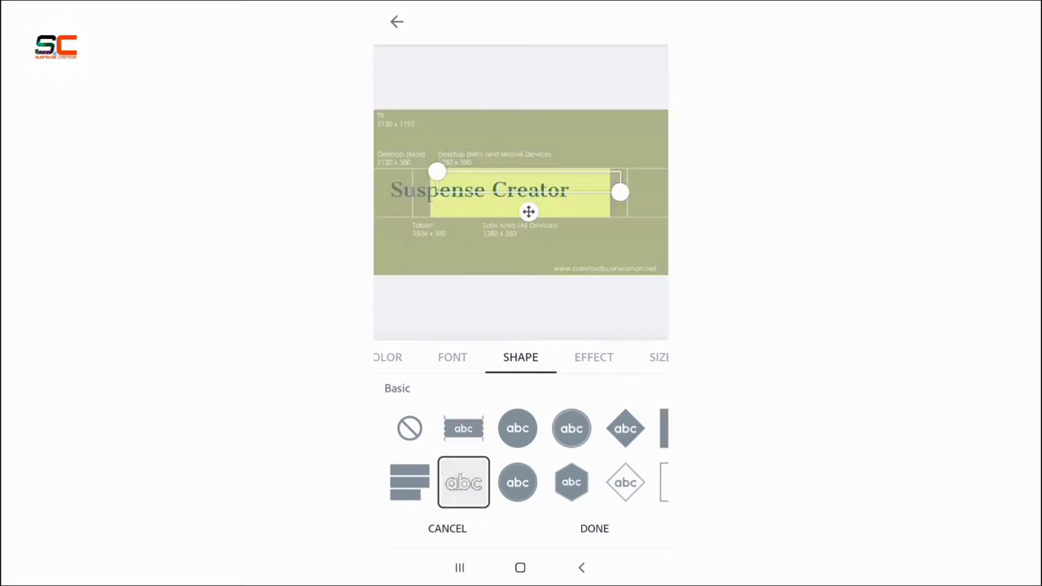
left_click(463, 428)
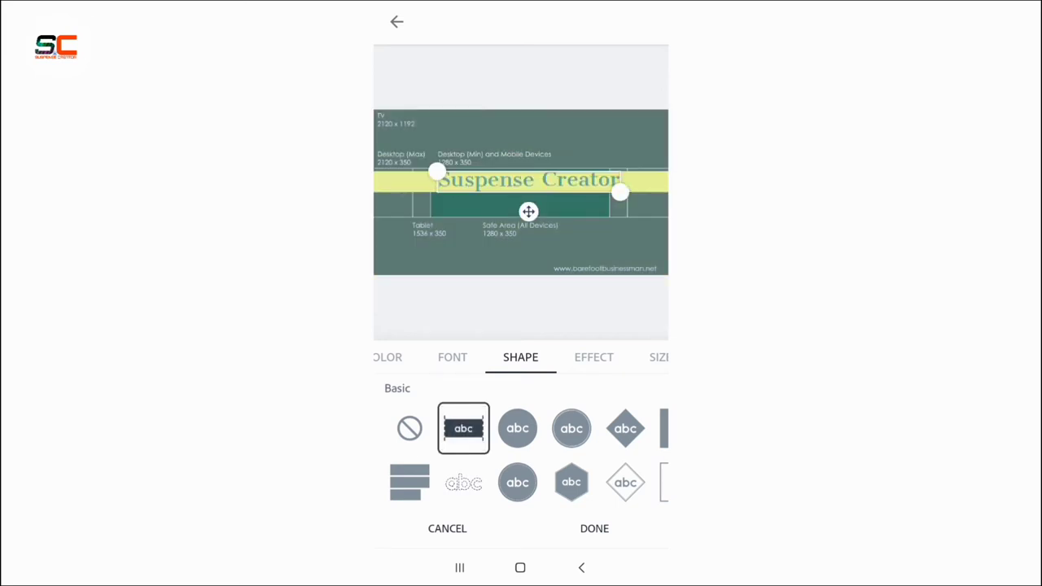
left_click(409, 428)
left_click_drag(602, 455, 440, 456)
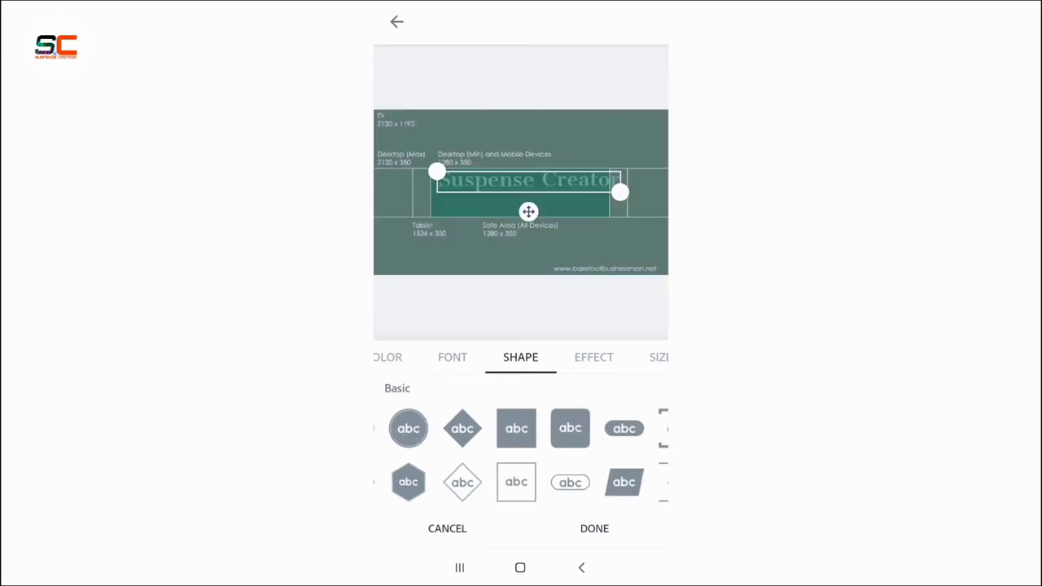
left_click(516, 482)
left_click_drag(569, 456, 472, 455)
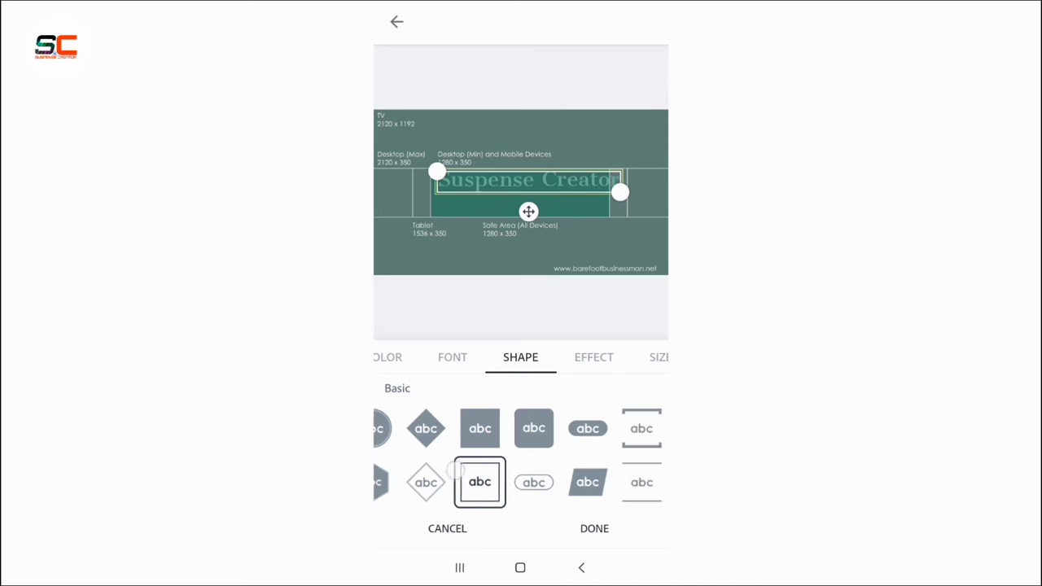
left_click(473, 482)
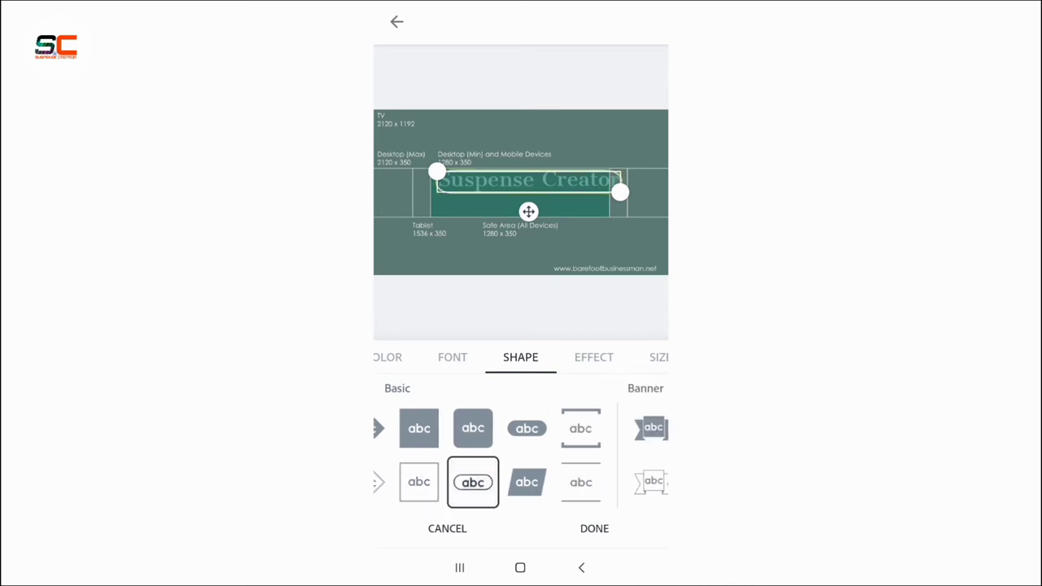
left_click(581, 481)
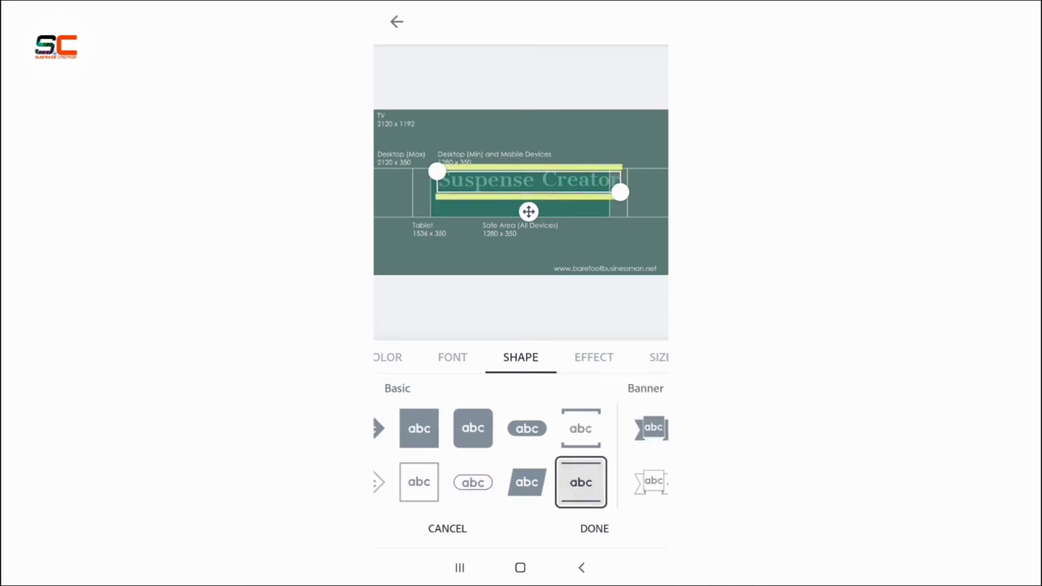
left_click(580, 428)
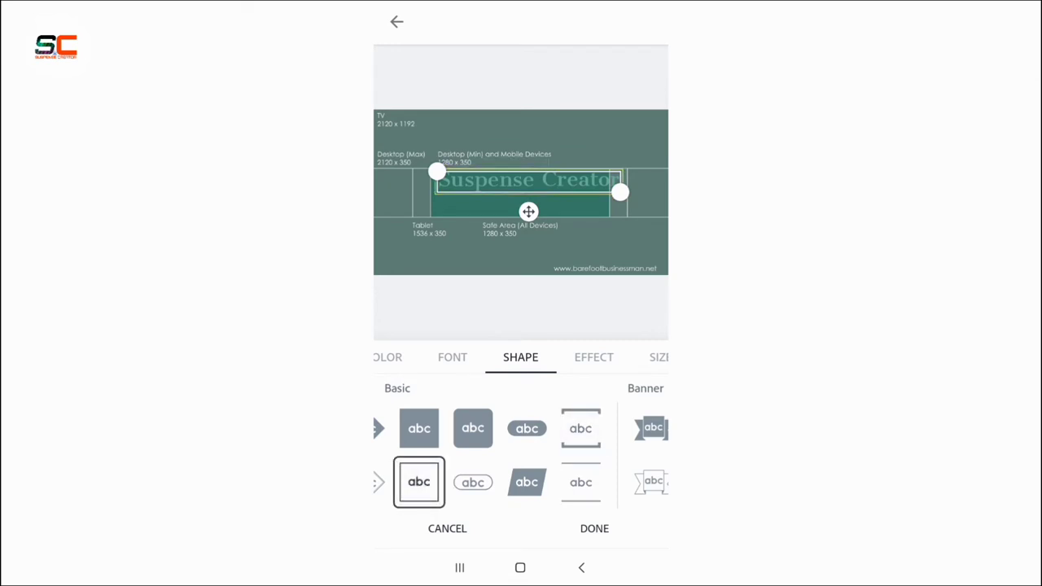
left_click(555, 305)
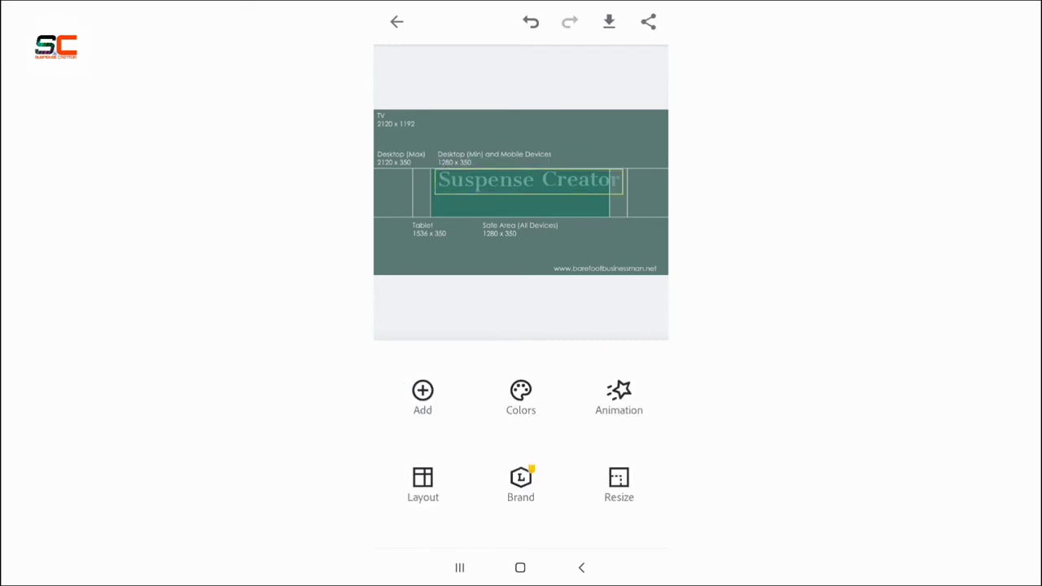
Shrink the framed title's box to fit the text and deselect it
left_click(527, 181)
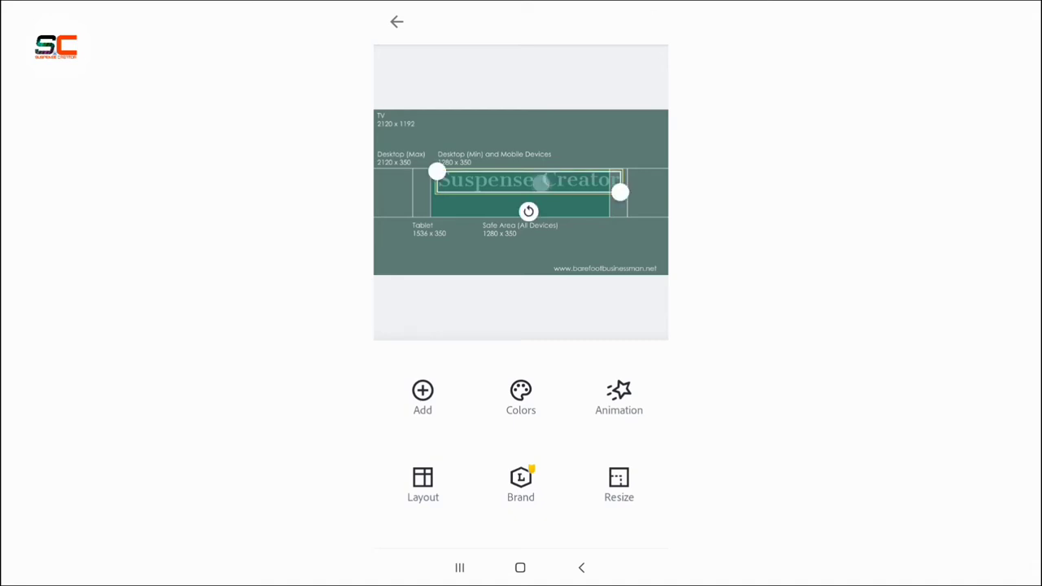
mouse_move(619, 191)
left_mouse_down()
mouse_move(588, 193)
mouse_move(604, 192)
left_mouse_up()
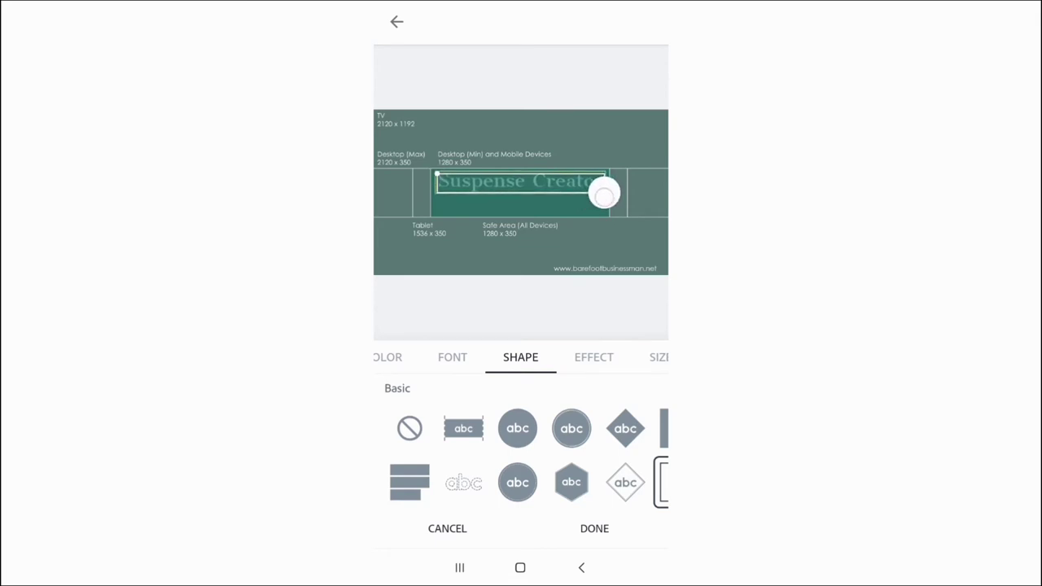
left_click(572, 298)
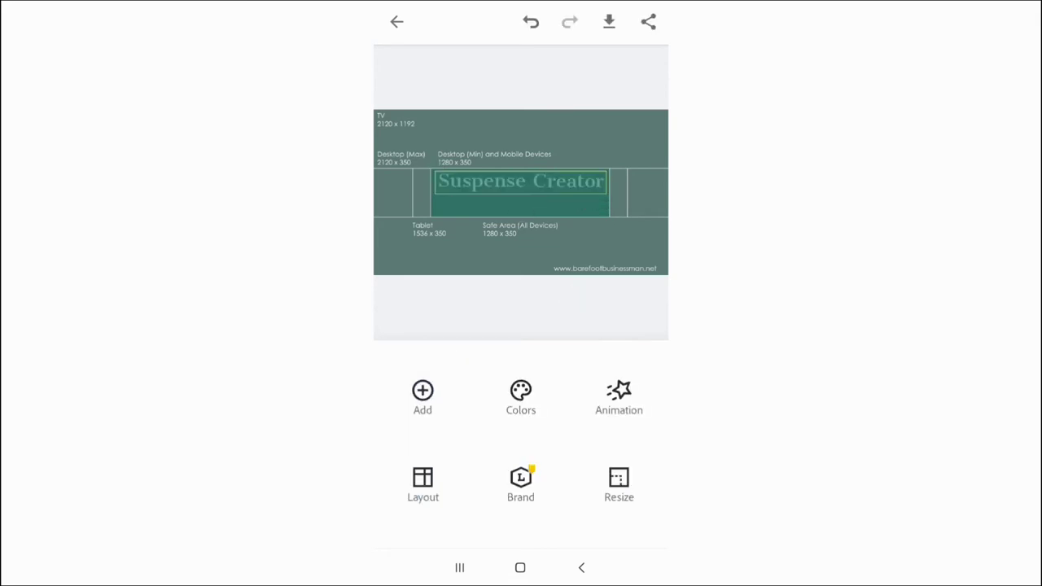
left_click(554, 184)
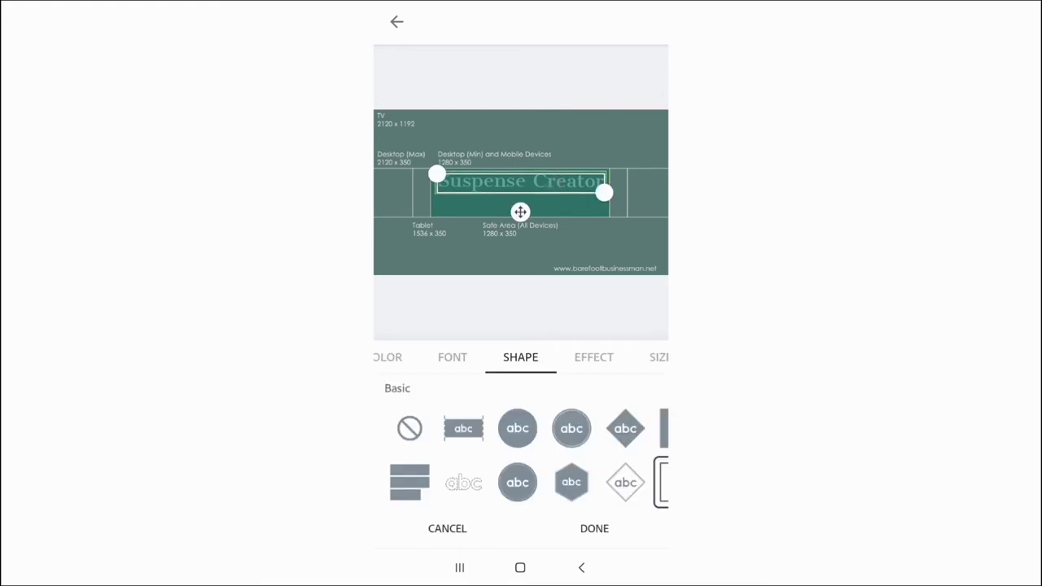
left_click(603, 192)
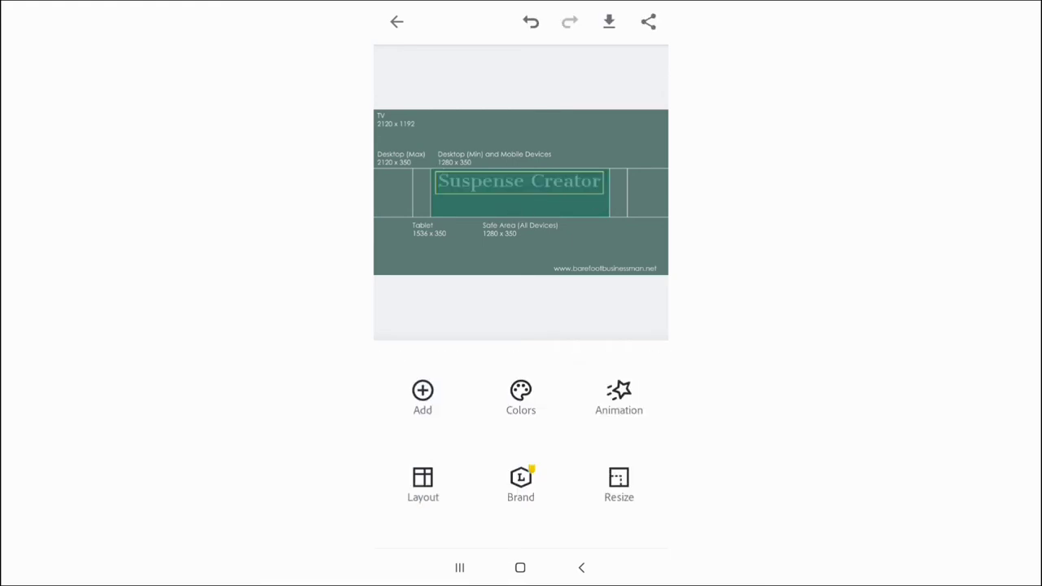
left_click(423, 395)
Add a lowercase 'suspensecreate' text line beneath the title
left_click(399, 242)
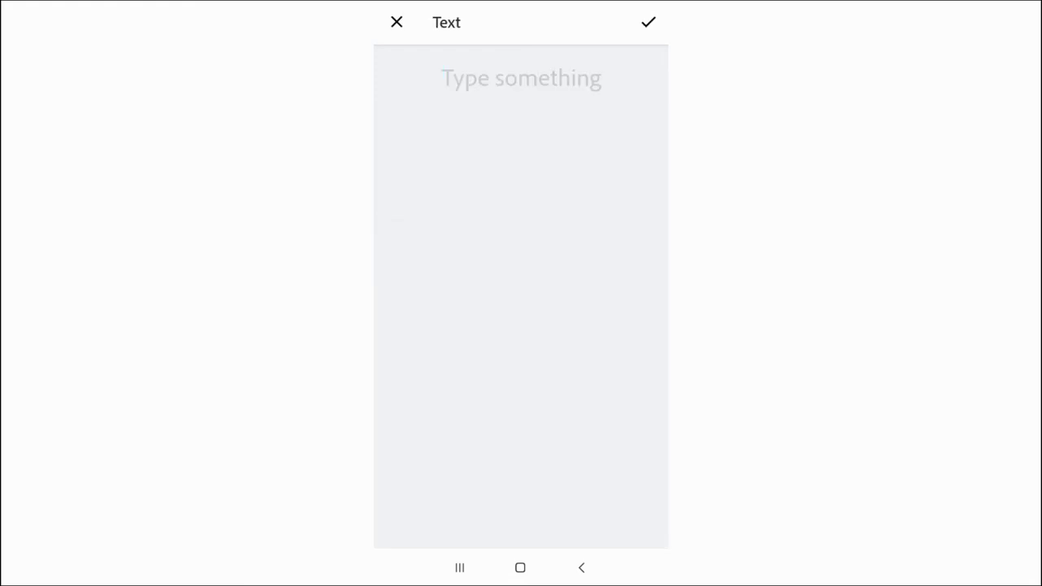
left_click(398, 477)
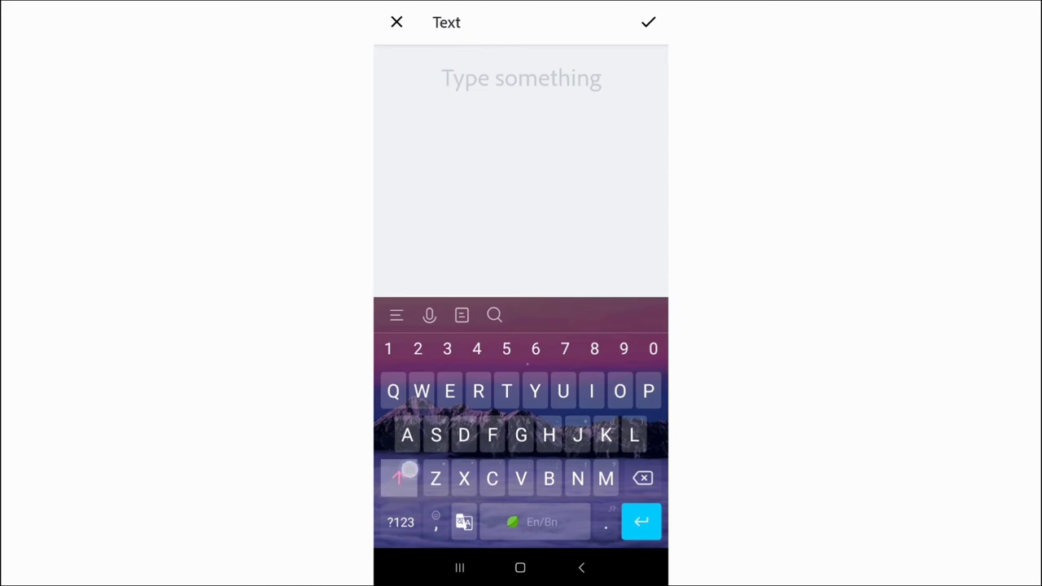
type("su")
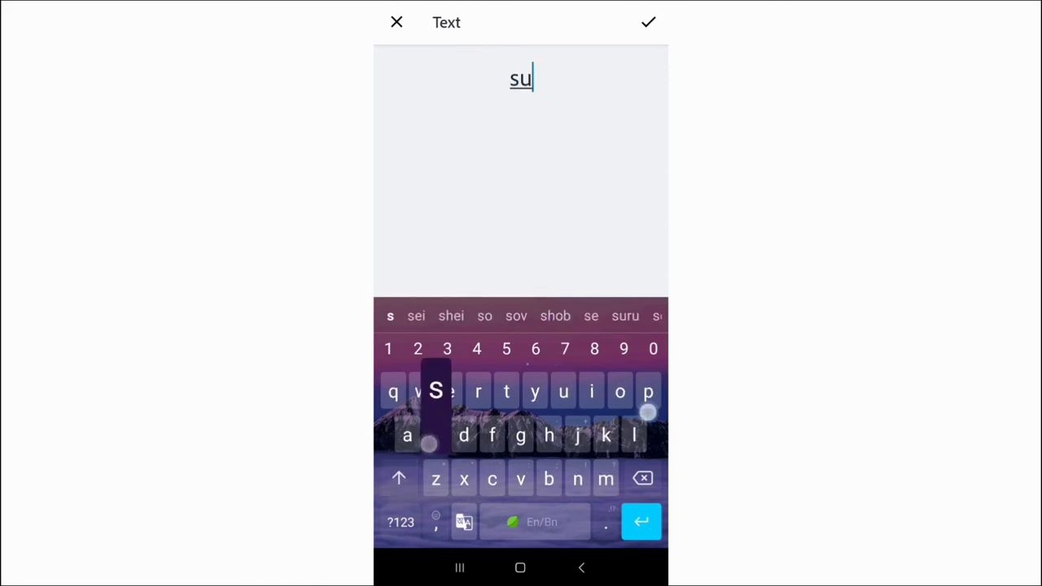
type("sp")
left_click(482, 315)
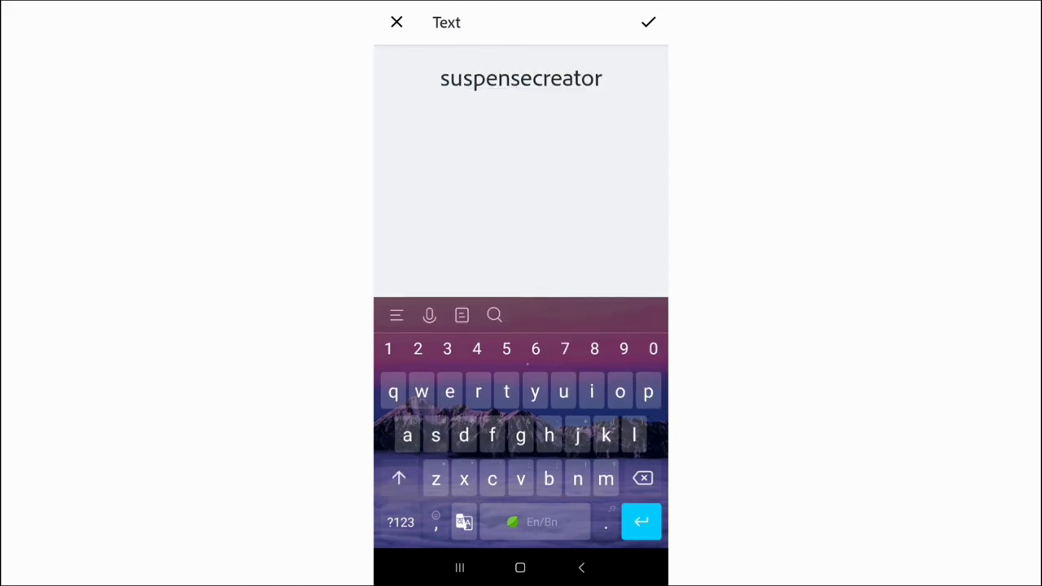
key("BackSpace")
key("BackSpace")
type("e")
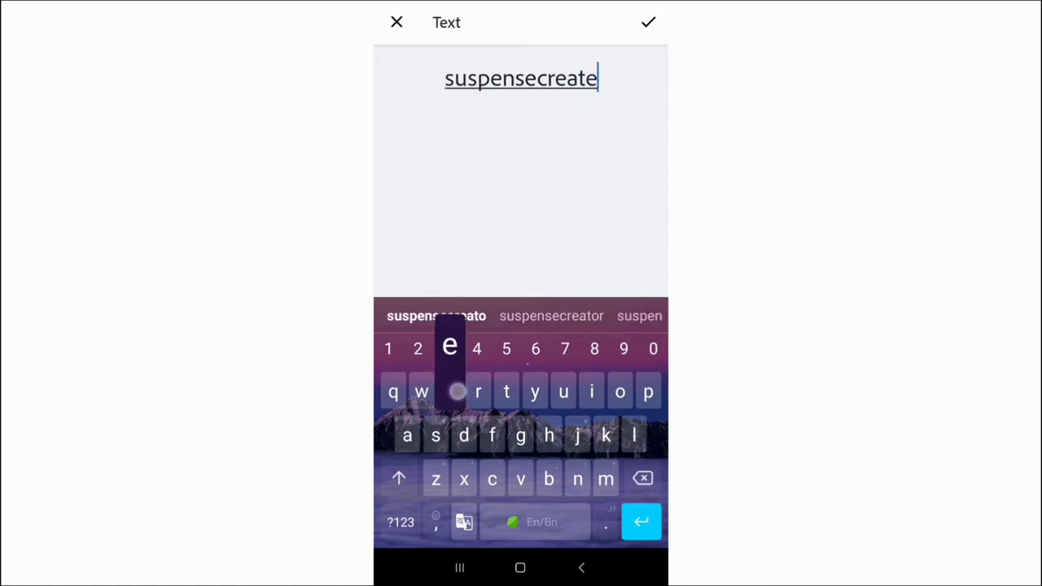
left_click(648, 22)
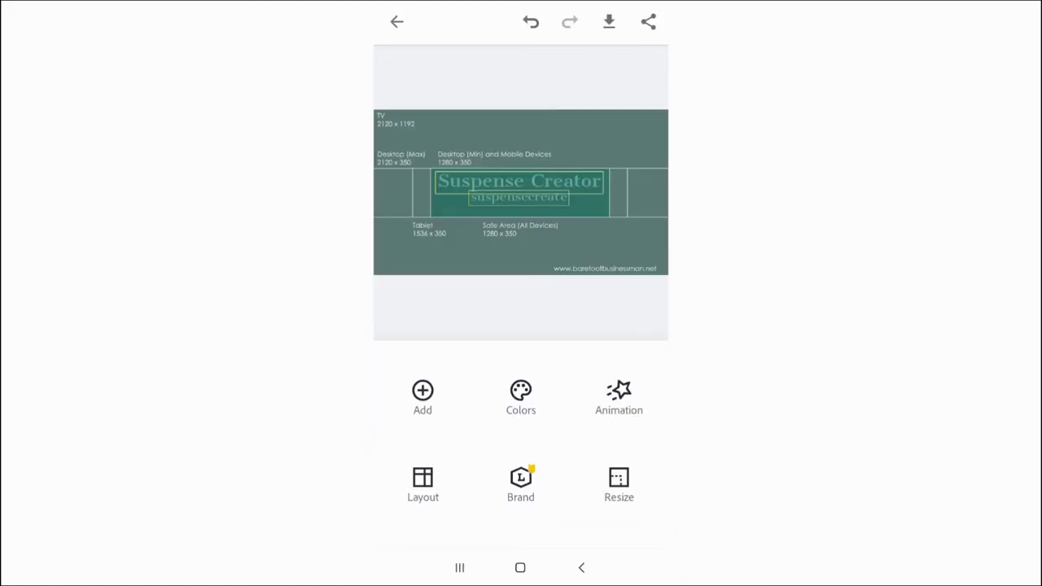
Give the suspensecreate text a Facebook social icon shape
left_click(530, 204)
left_click(530, 205)
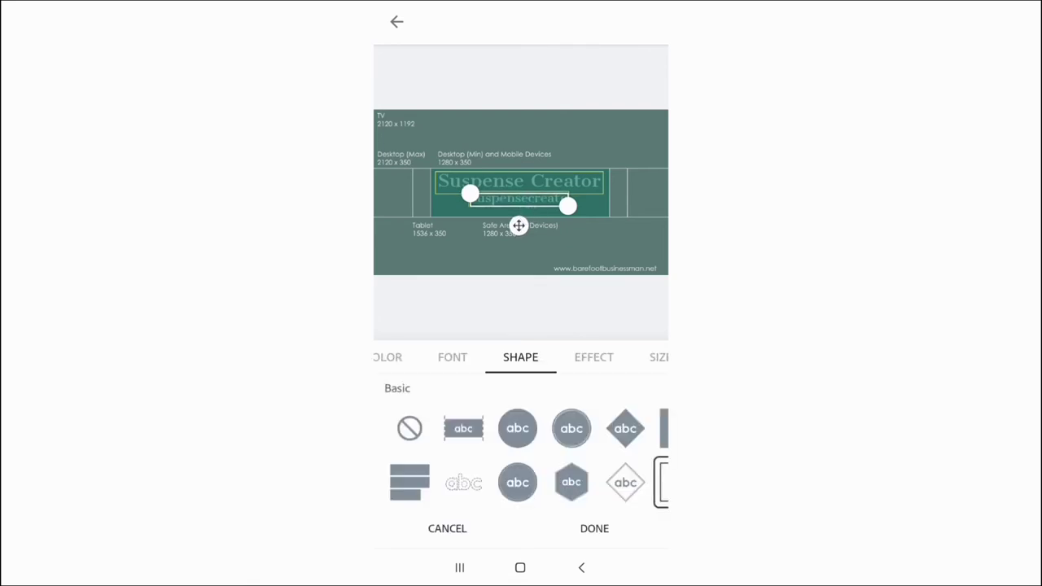
left_click_drag(618, 456, 382, 456)
left_click_drag(569, 455, 456, 456)
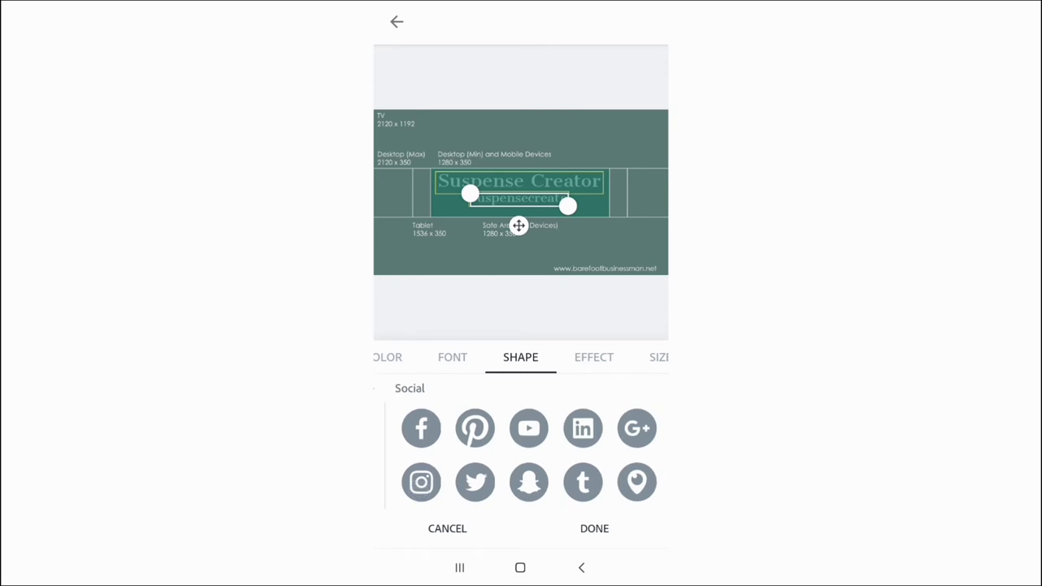
left_click(421, 428)
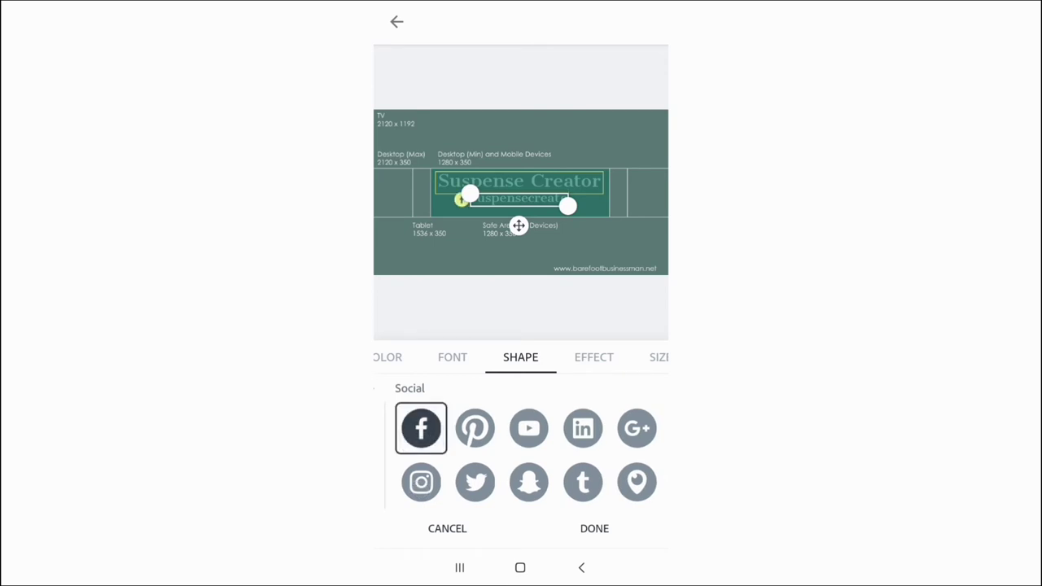
Move the Facebook handle to the lower left of the title frame and shrink it
left_click_drag(521, 202, 498, 211)
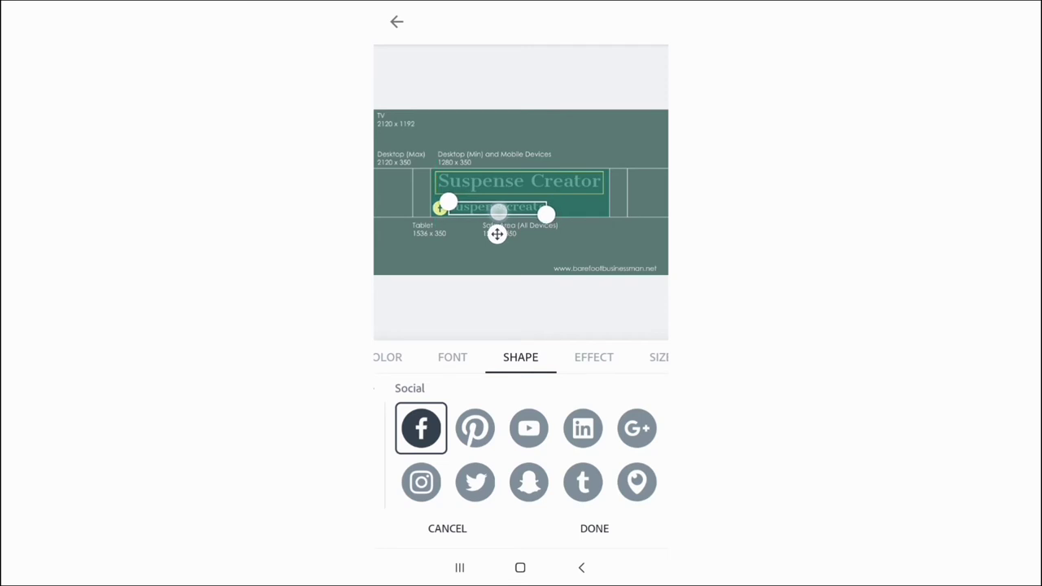
left_click_drag(545, 214, 493, 213)
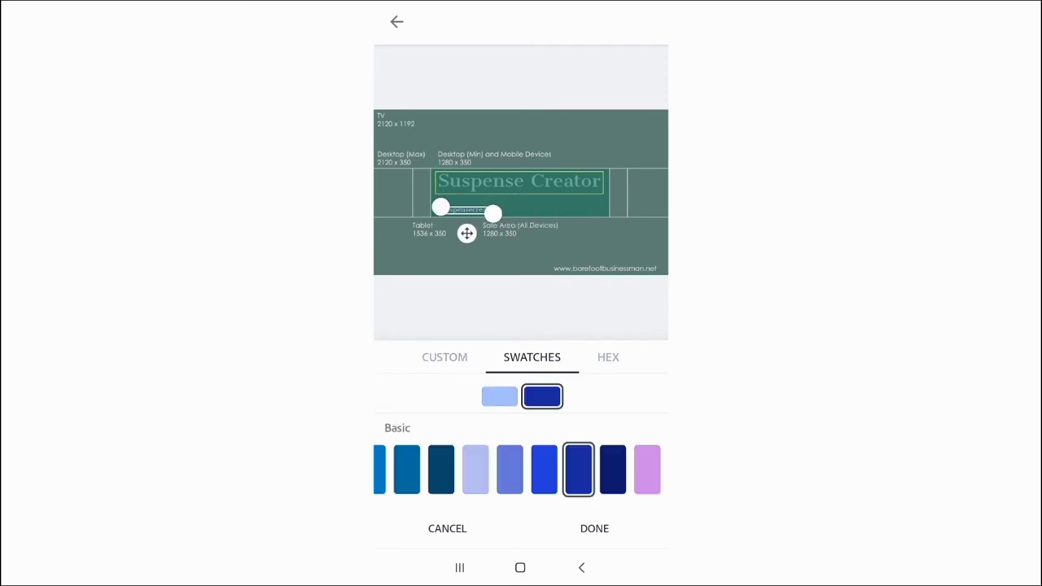
left_click(594, 529)
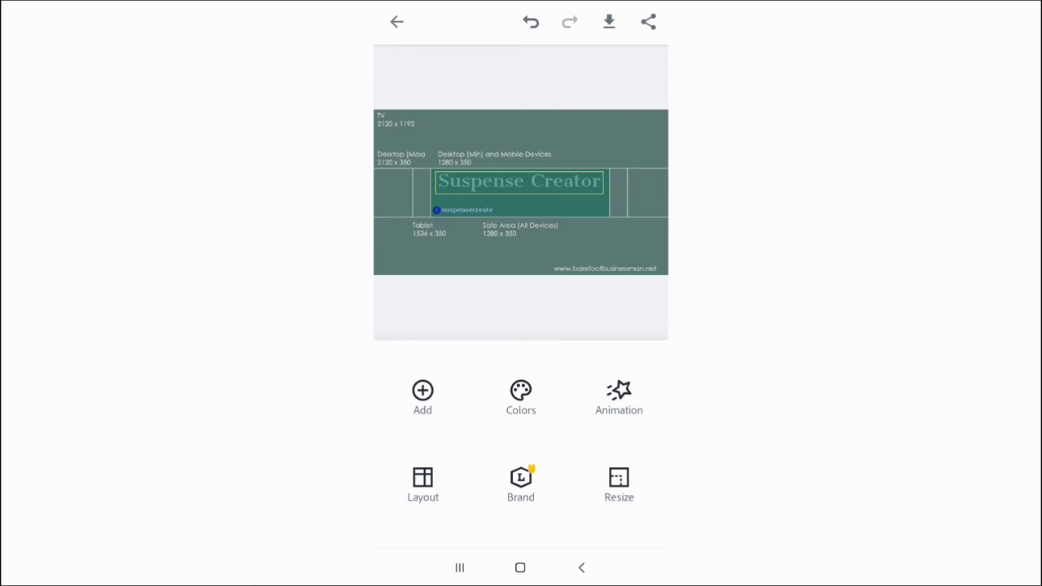
Add a new lowercase text element reading 'suspensecreator'
left_click(423, 396)
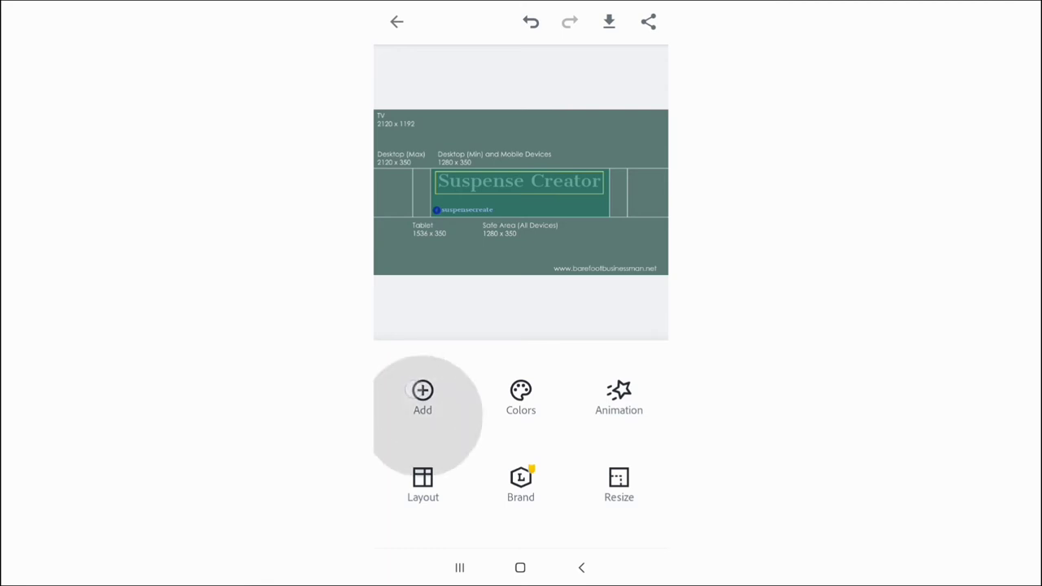
left_click(398, 242)
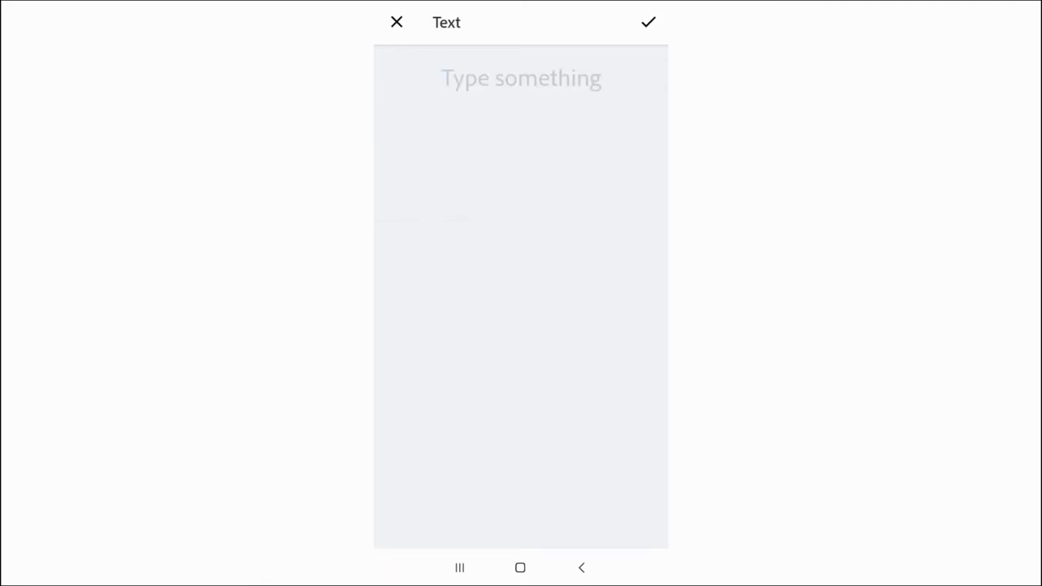
left_click(399, 479)
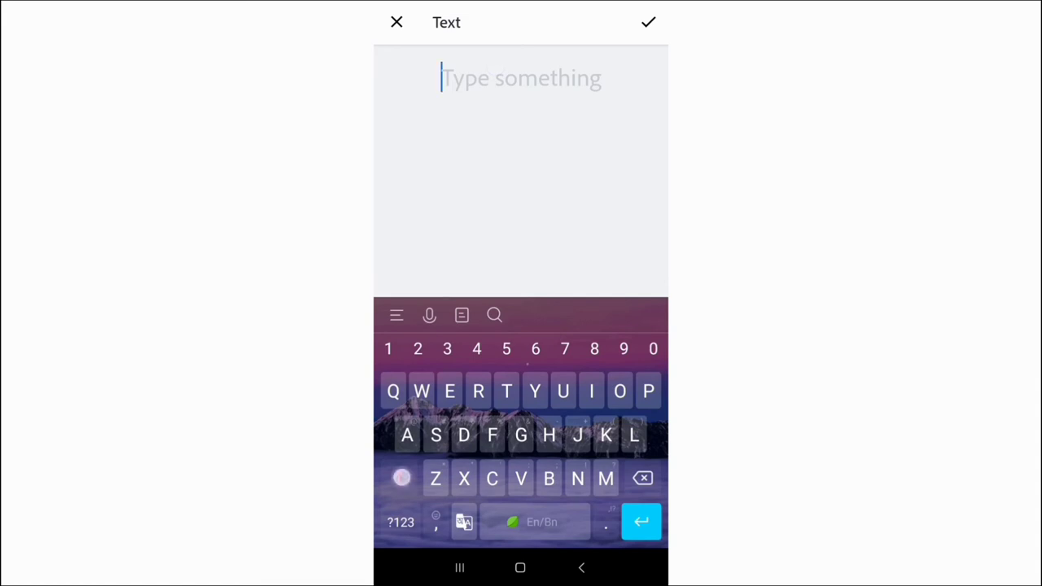
type("susp")
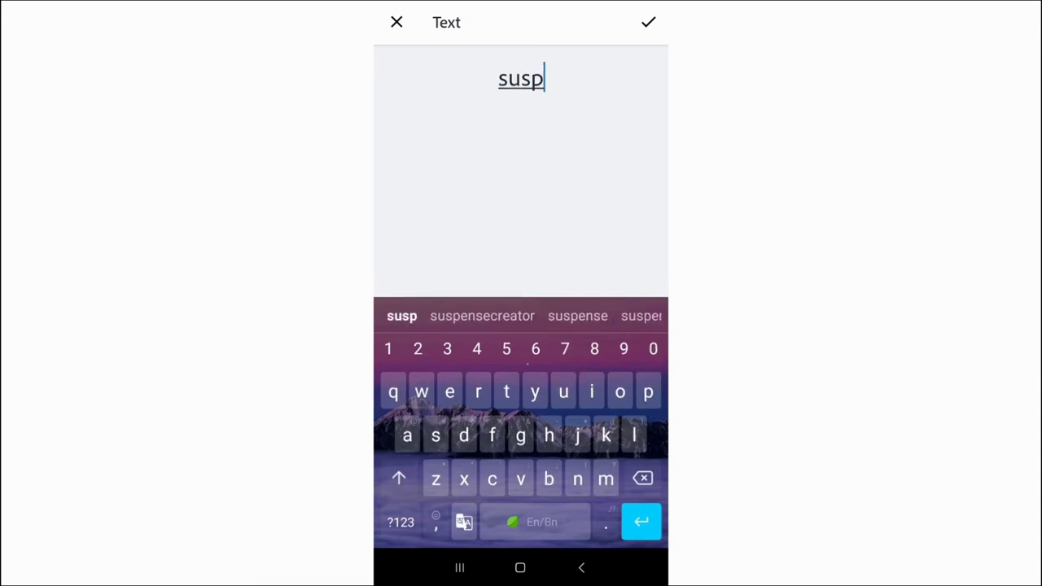
left_click(514, 316)
left_click(648, 22)
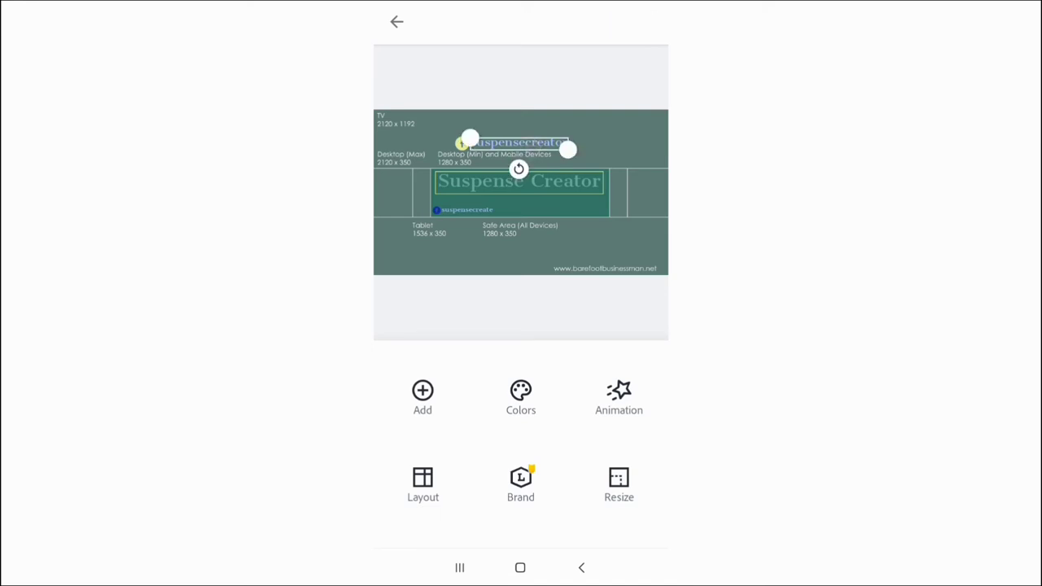
Place the new text beside the Facebook handle and give it an Instagram icon shape
left_click_drag(531, 149, 564, 221)
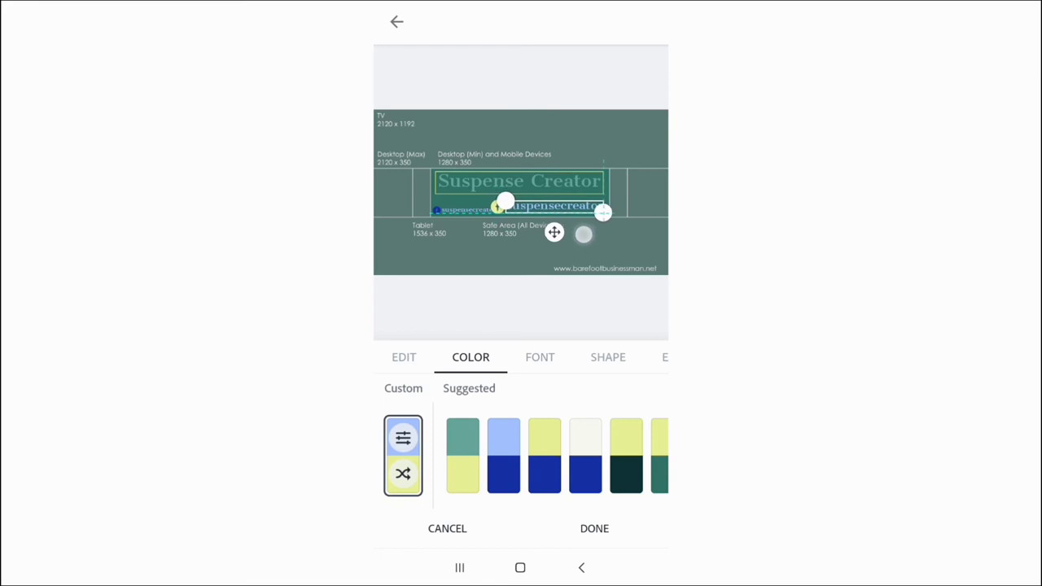
left_click_drag(565, 220, 598, 233)
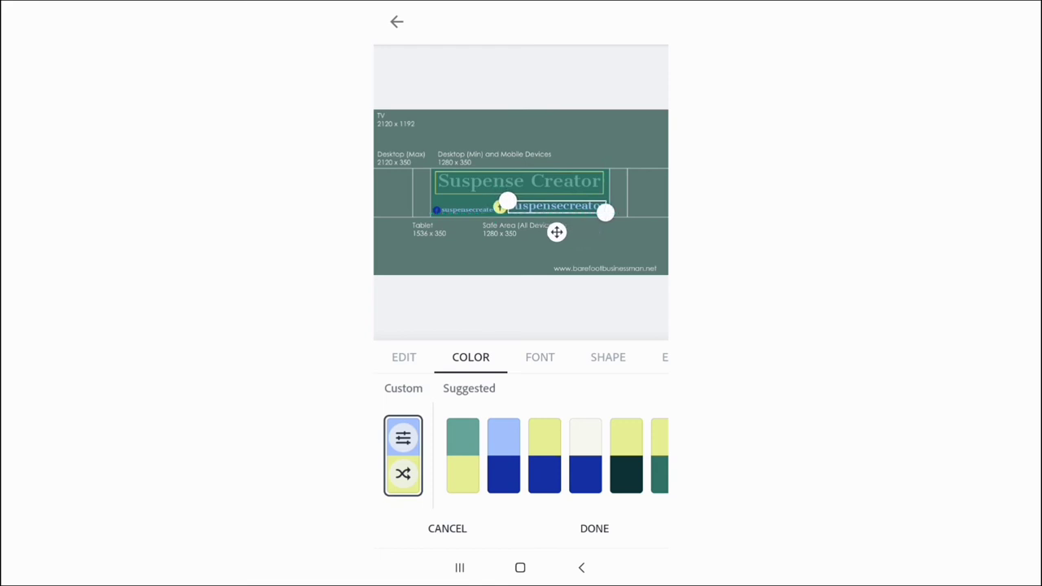
left_click(608, 357)
scroll(521, 456, "right", 15)
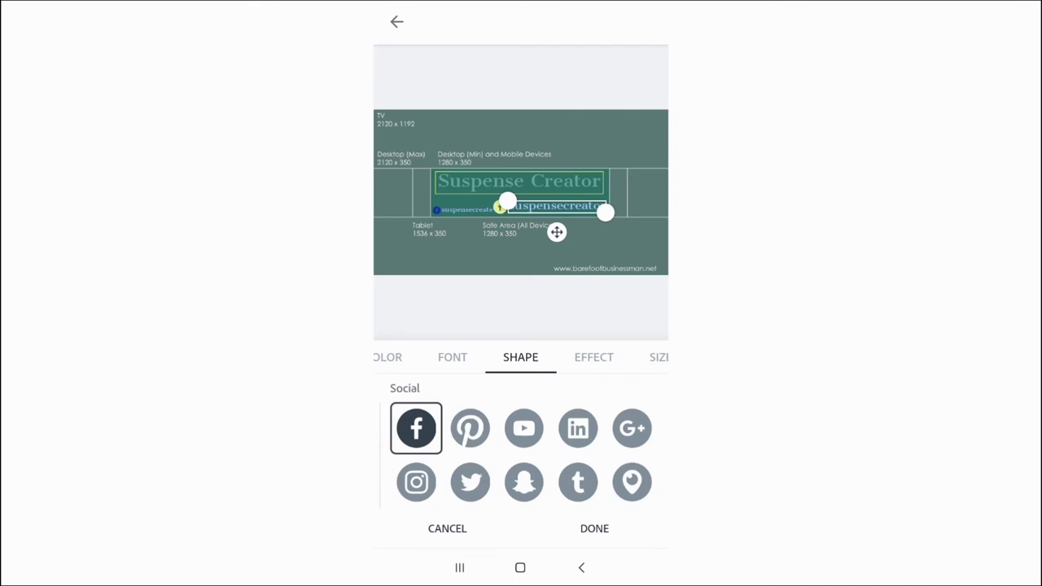
left_click(416, 482)
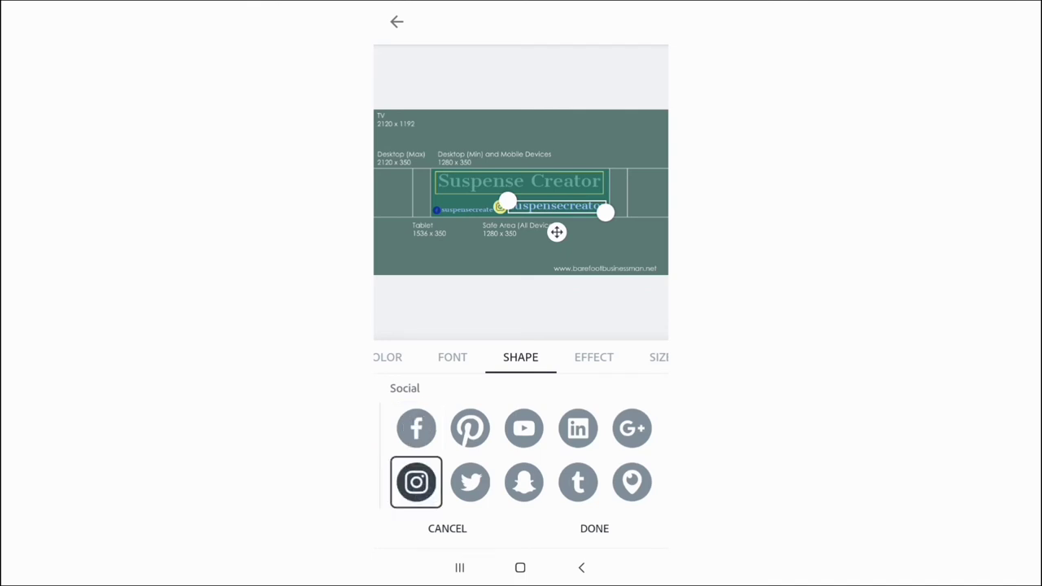
Shrink the Instagram handle and review its colour options before deselecting it
mouse_move(605, 212)
left_mouse_down()
mouse_move(554, 207)
mouse_move(528, 233)
left_mouse_up()
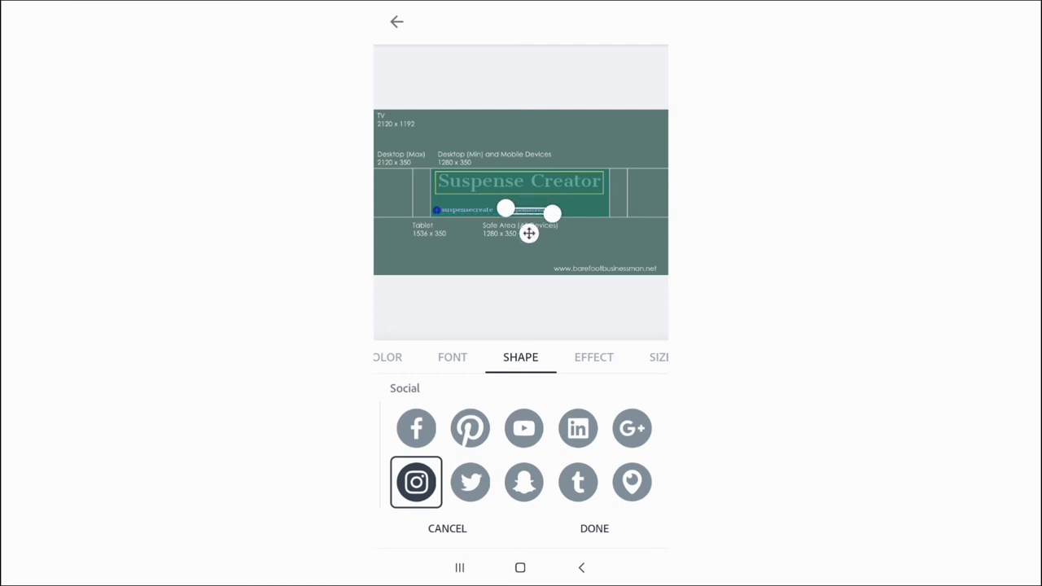
left_click(594, 528)
left_click(526, 213)
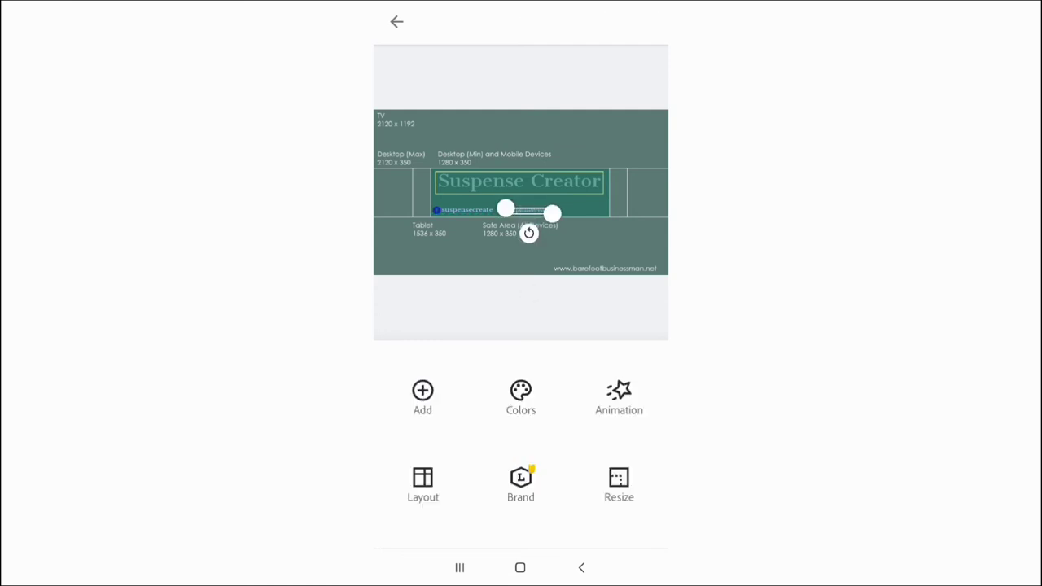
left_click(553, 213)
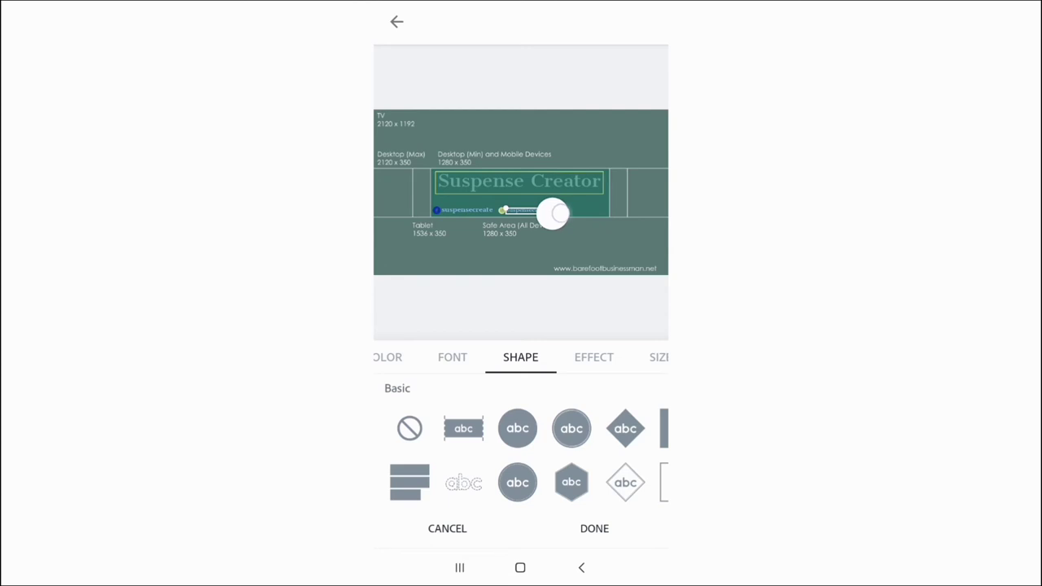
left_click_drag(553, 214, 552, 213)
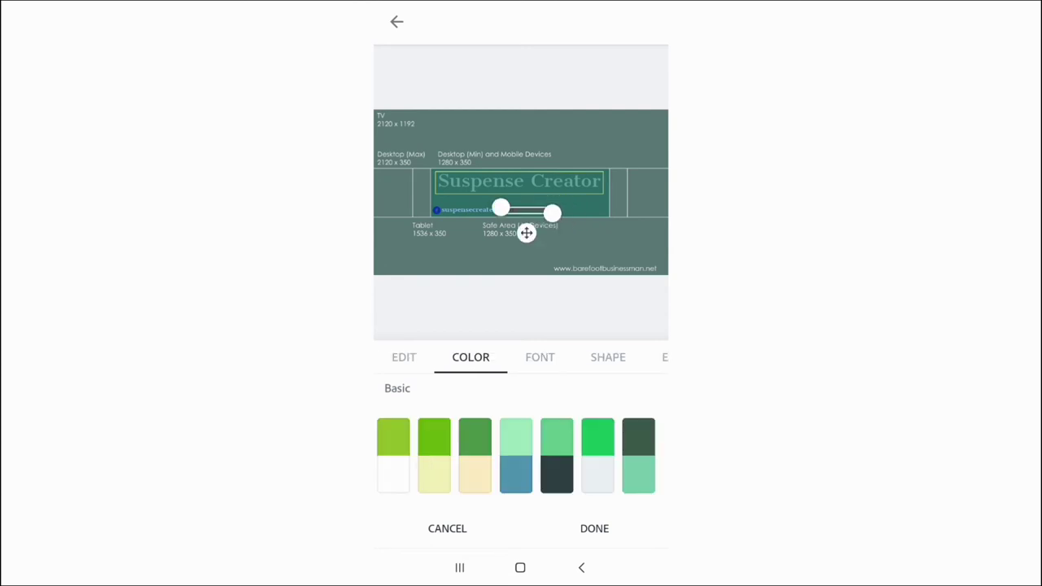
left_click(595, 528)
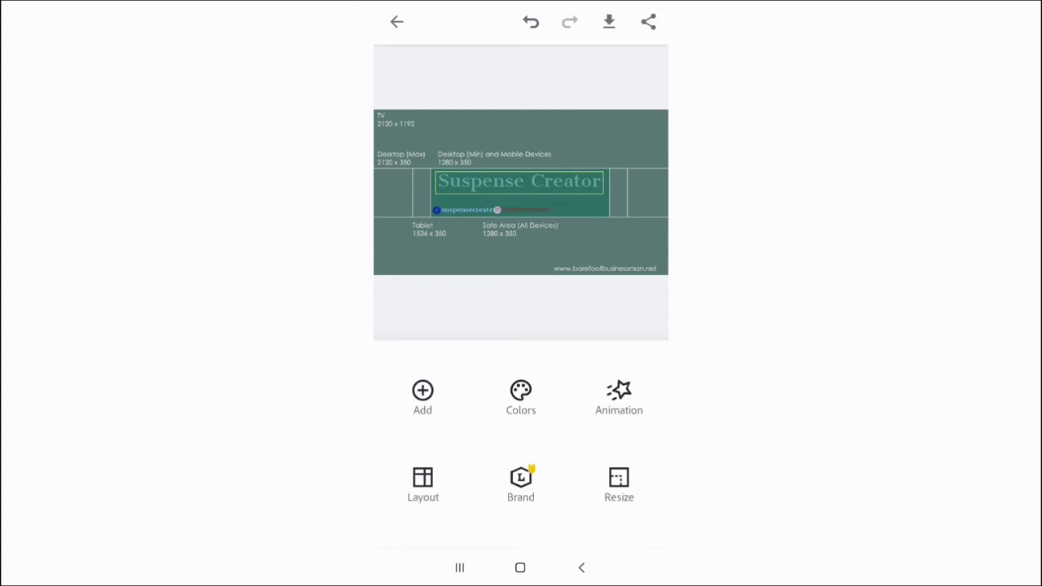
left_click(423, 395)
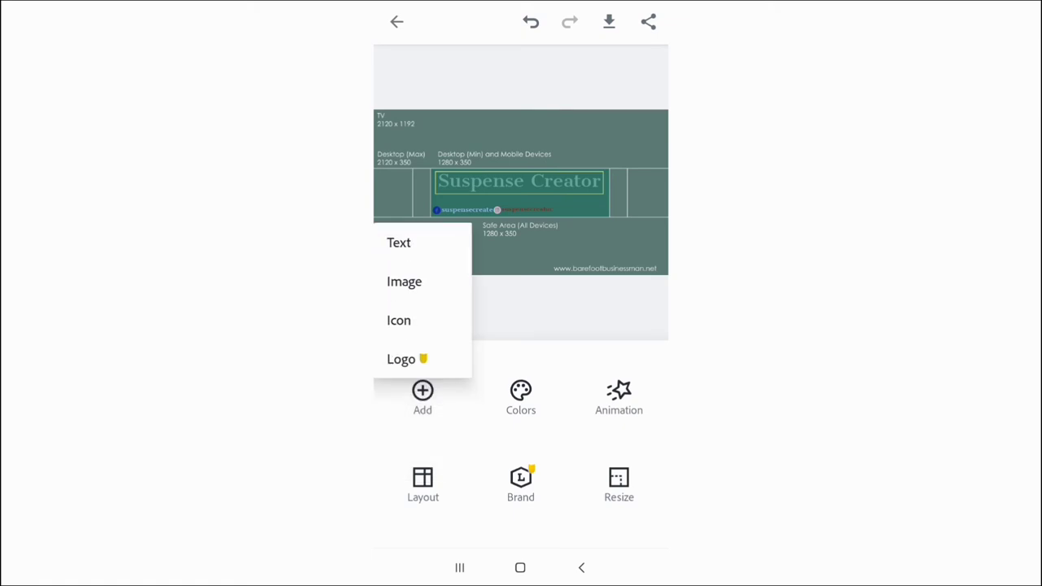
Add a third lowercase text element reading 'suspensecreator'
left_click(399, 242)
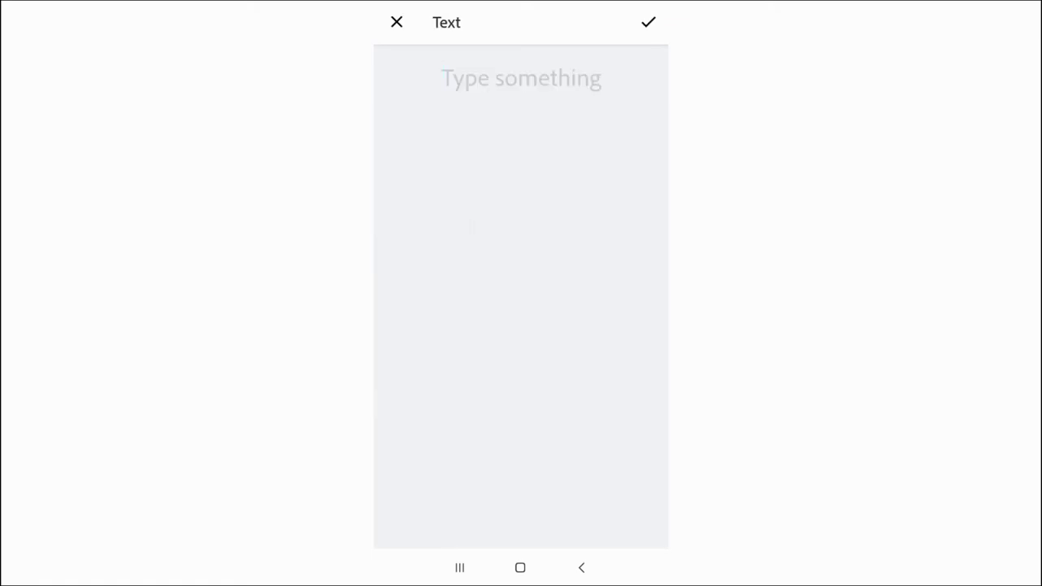
left_click(485, 85)
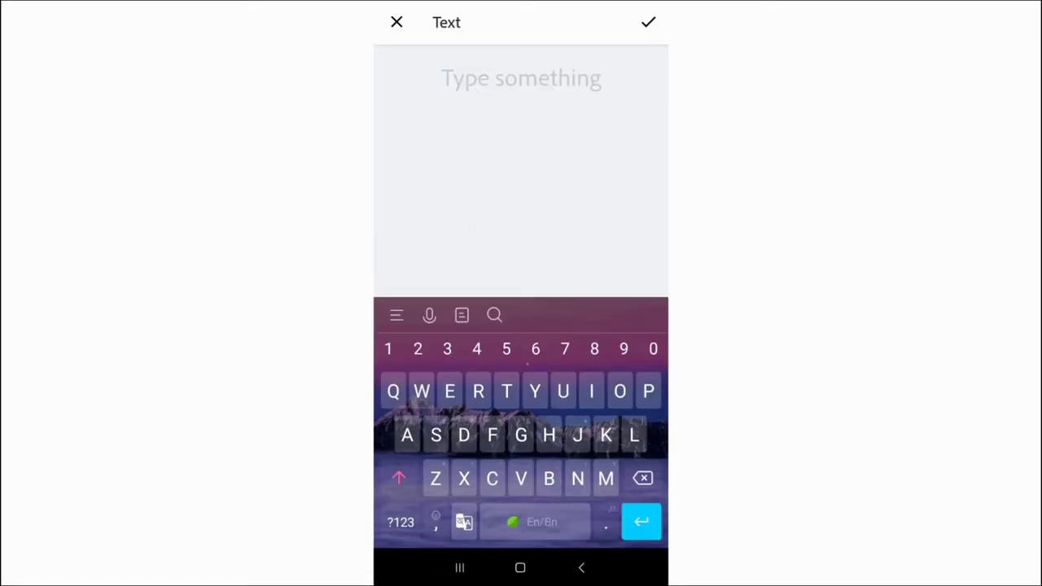
left_click(399, 478)
type("s")
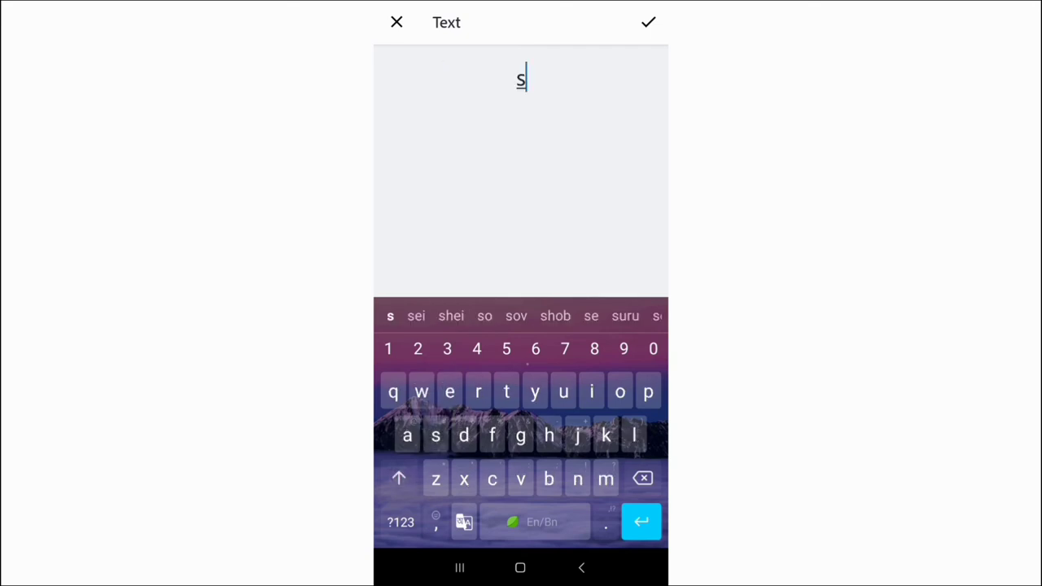
type("u")
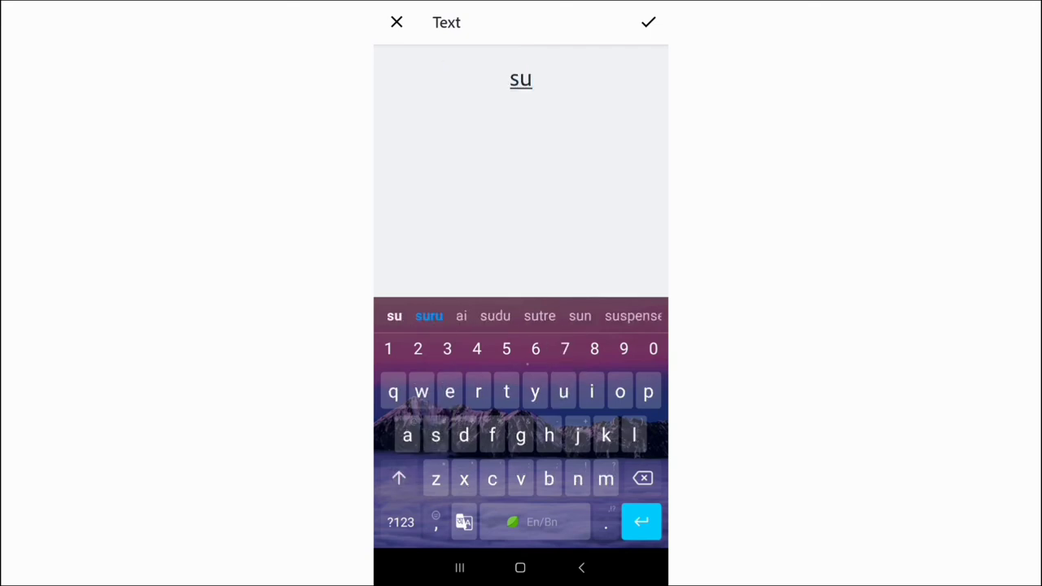
type("s")
left_click(530, 315)
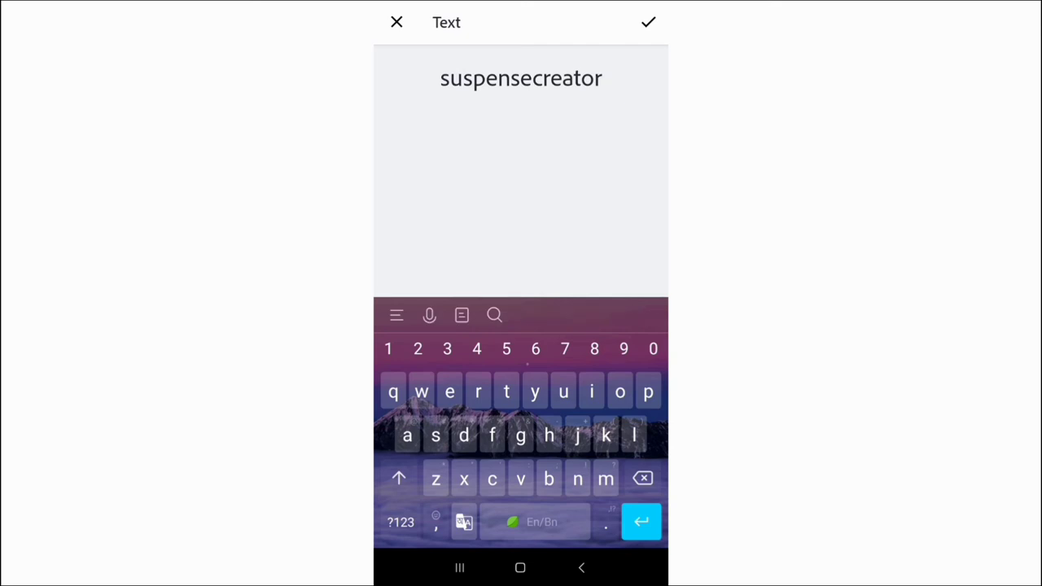
left_click(648, 22)
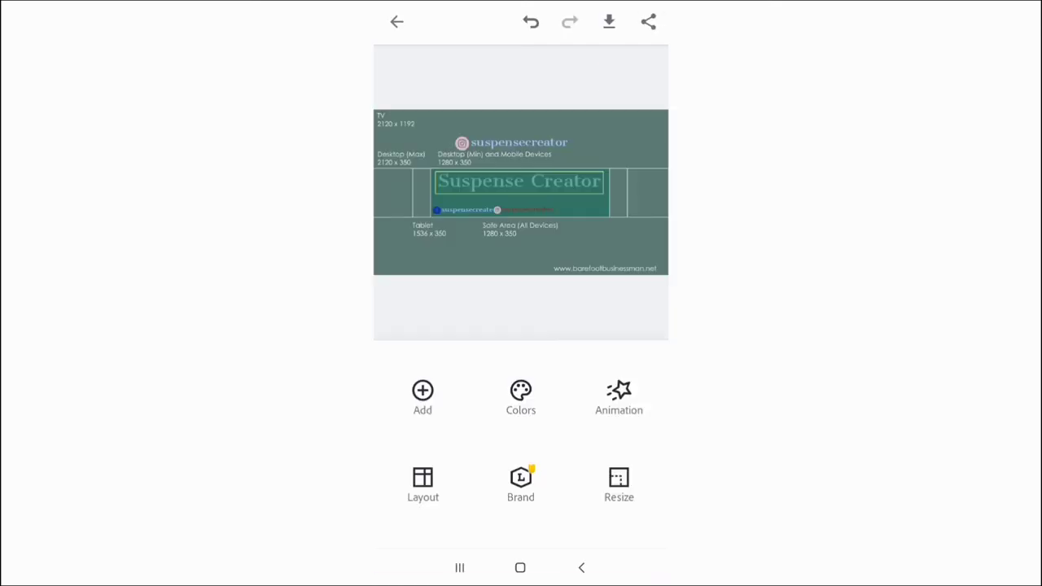
Move the handle beside the others, give it a Tumblr icon and shrink it to fit the row
left_click(514, 143)
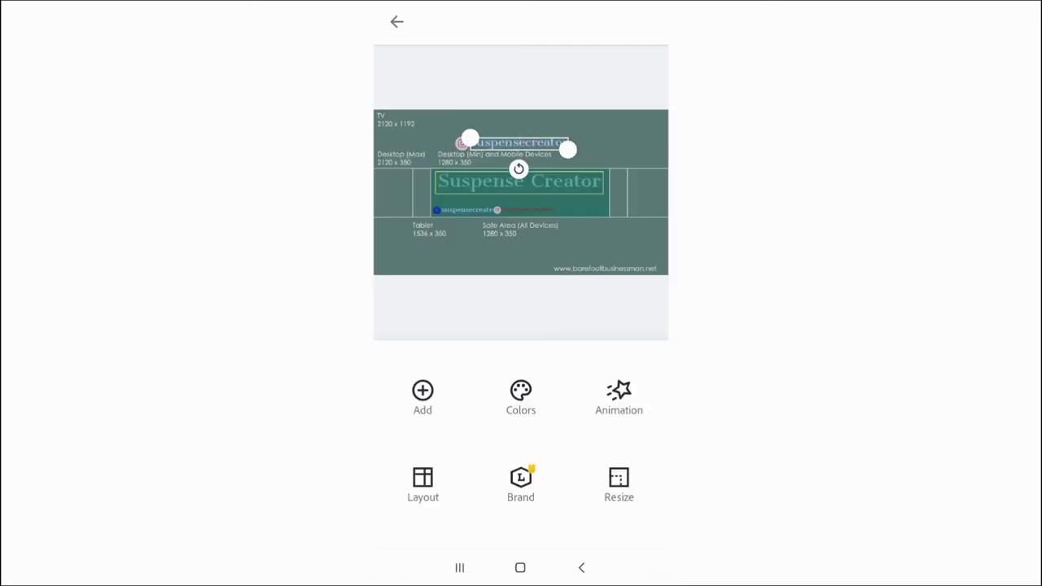
left_click_drag(534, 184, 617, 233)
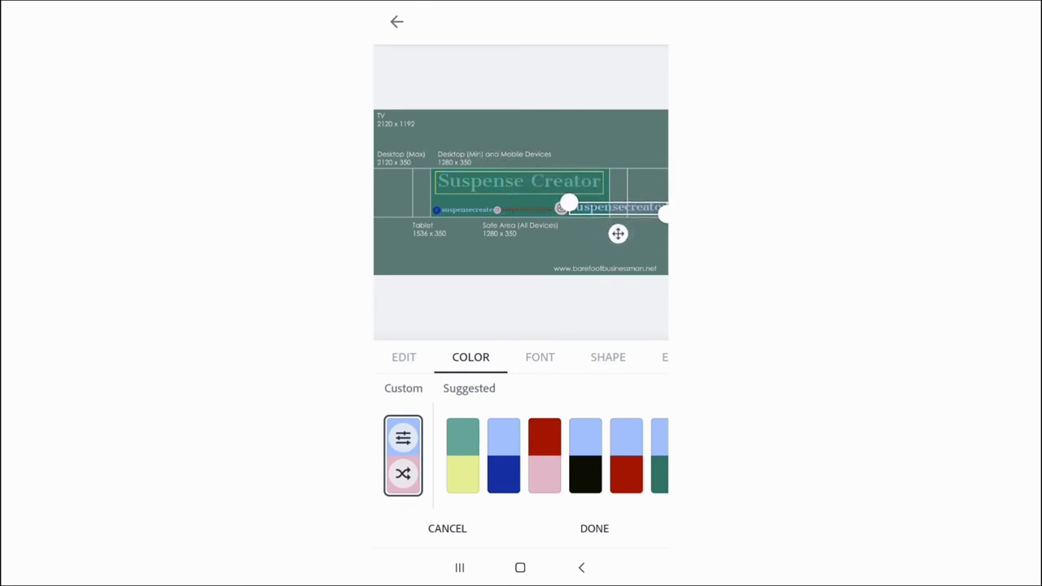
left_click(608, 357)
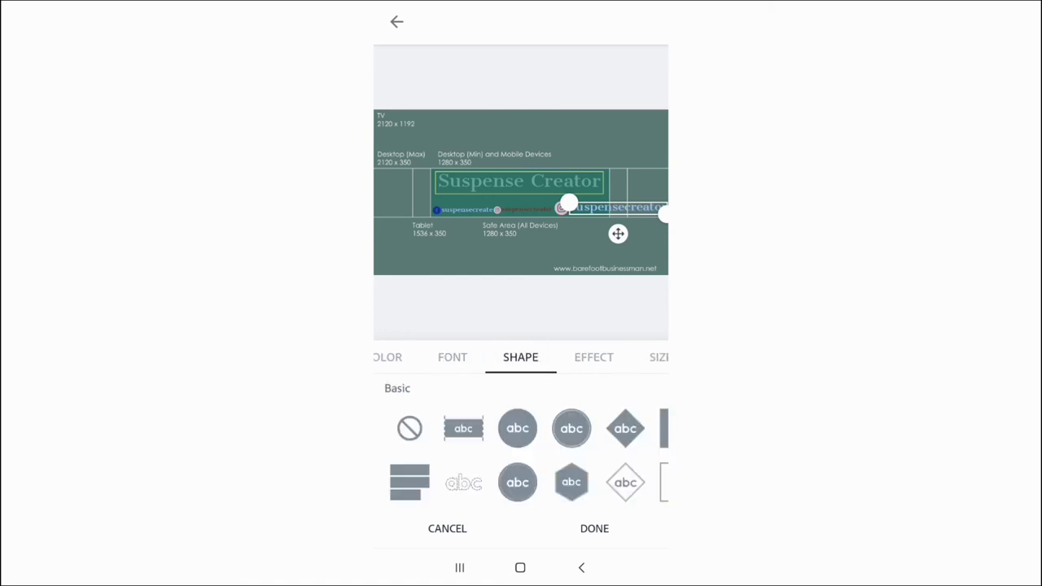
left_click_drag(619, 456, 456, 456)
left_click_drag(616, 390, 454, 392)
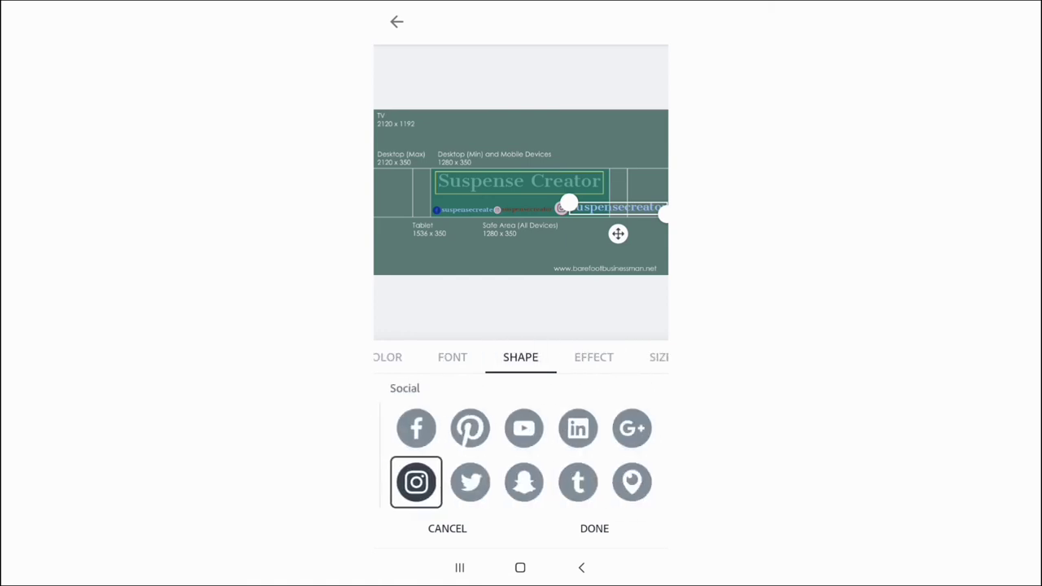
left_click(578, 482)
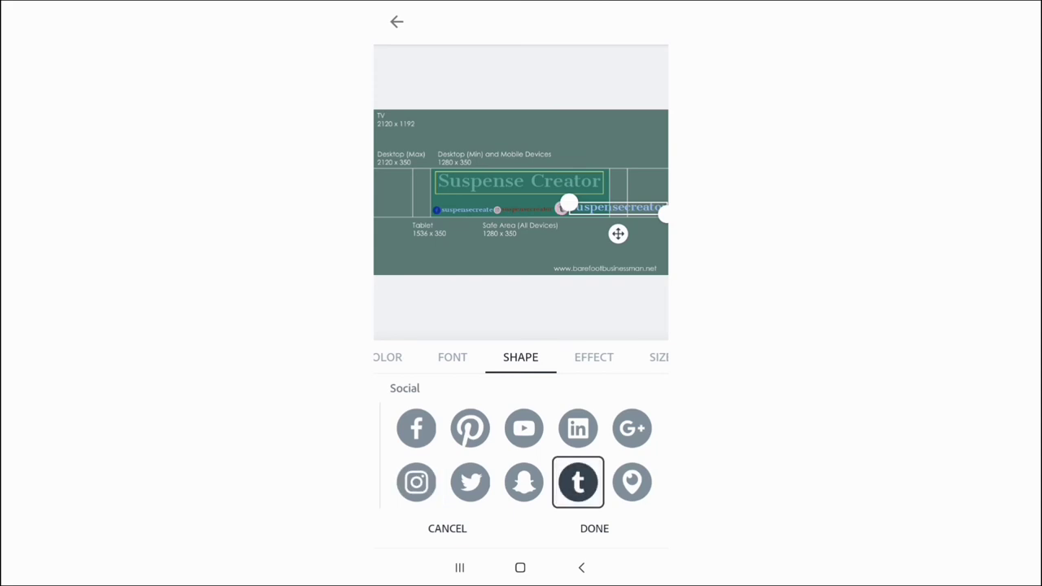
mouse_move(664, 214)
left_mouse_down()
mouse_move(613, 220)
mouse_move(613, 211)
mouse_move(581, 232)
left_mouse_up()
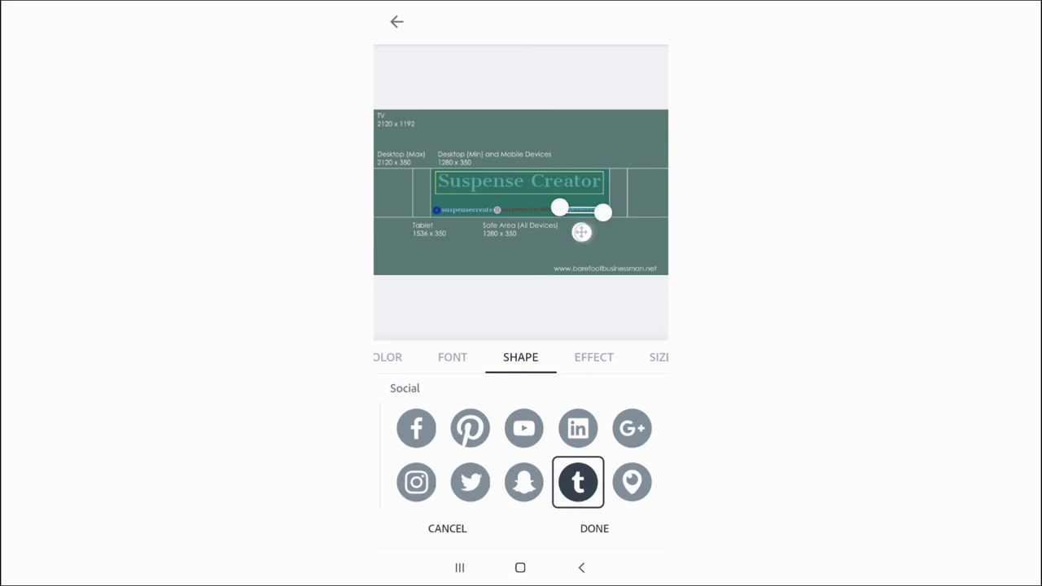
left_click(623, 249)
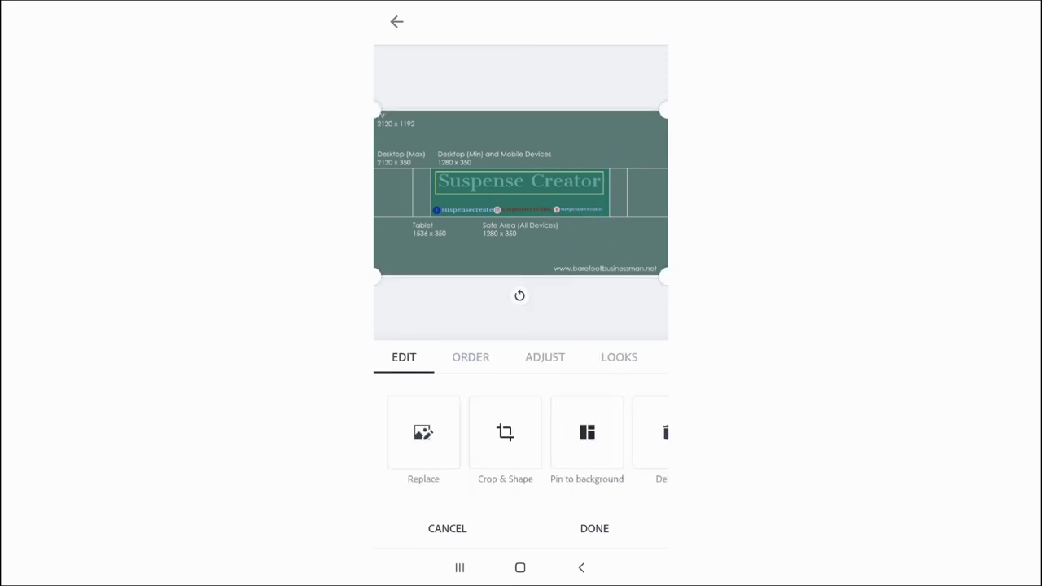
Add a new text element reading 'Latest Technology Video Coming Soon'
left_click(594, 528)
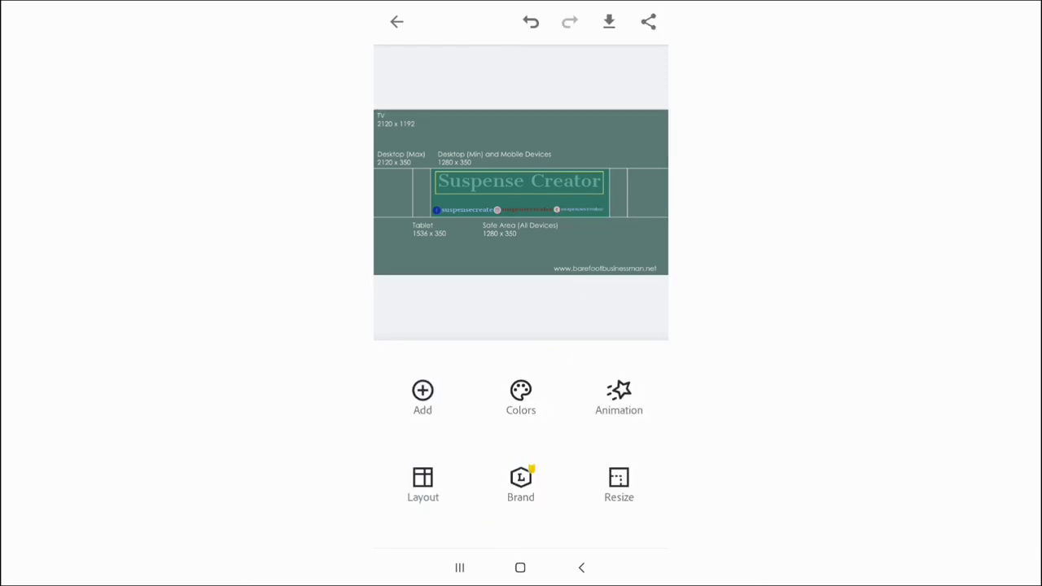
left_click(587, 214)
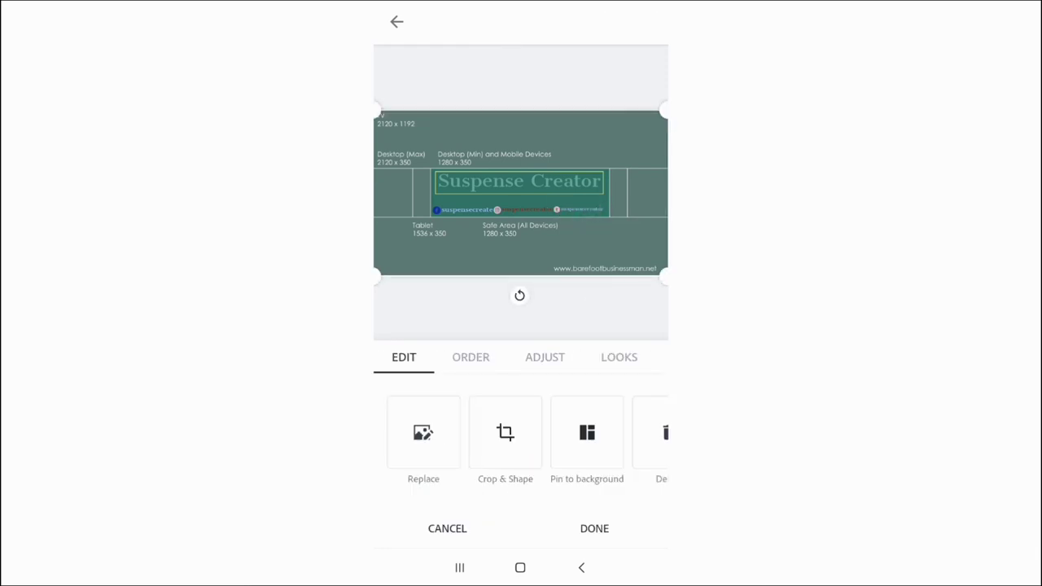
left_click(581, 209)
left_click(594, 529)
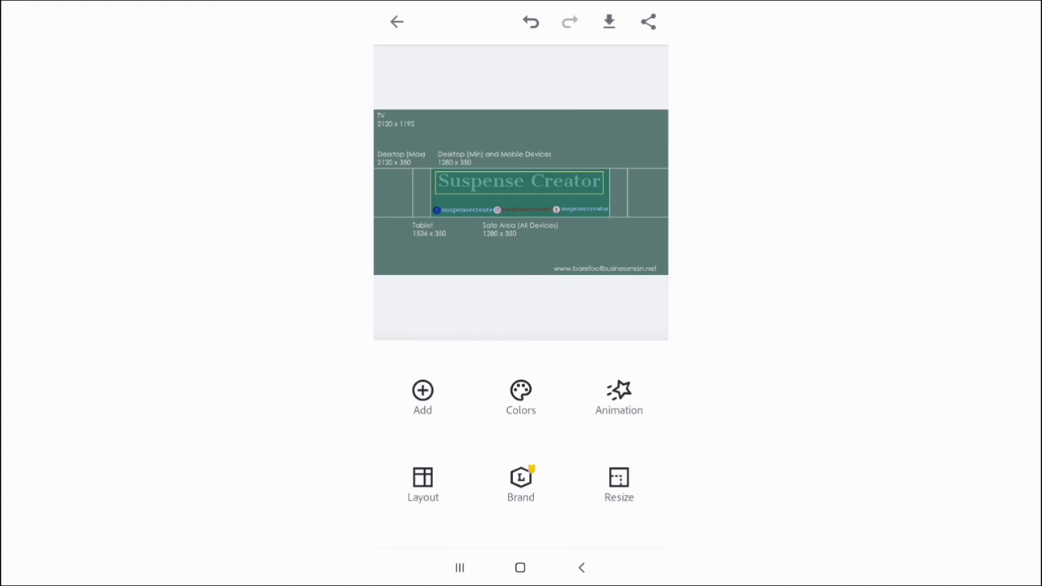
left_click(423, 395)
left_click(399, 242)
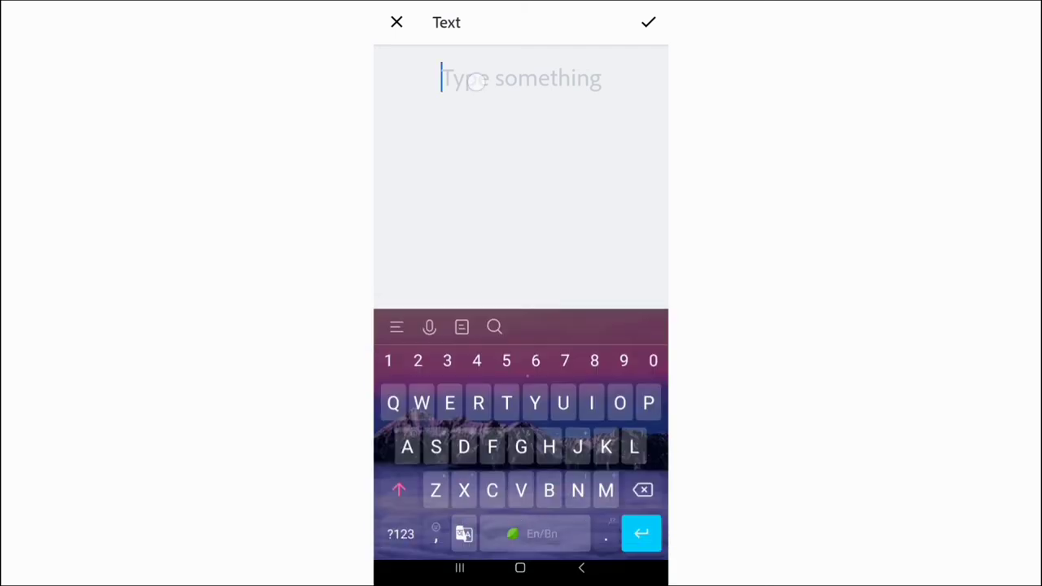
type("L")
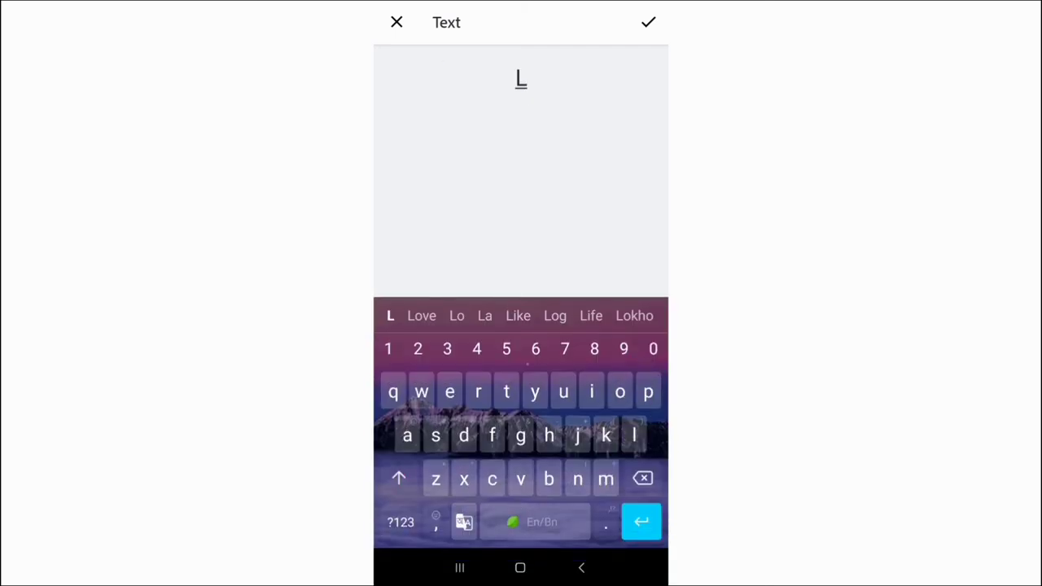
type("atest Technology Video Coming Soo")
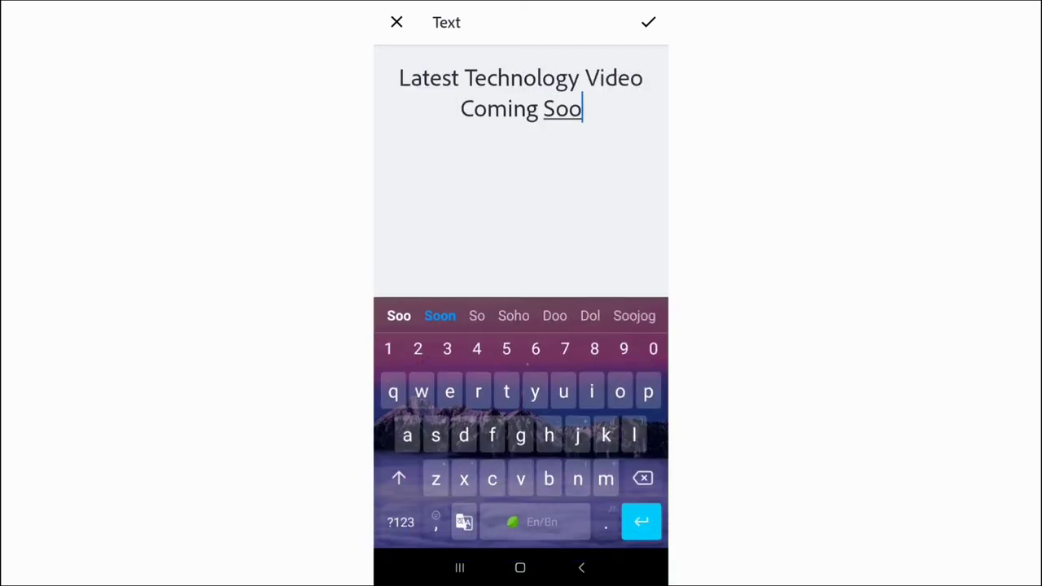
type("n")
left_click(648, 22)
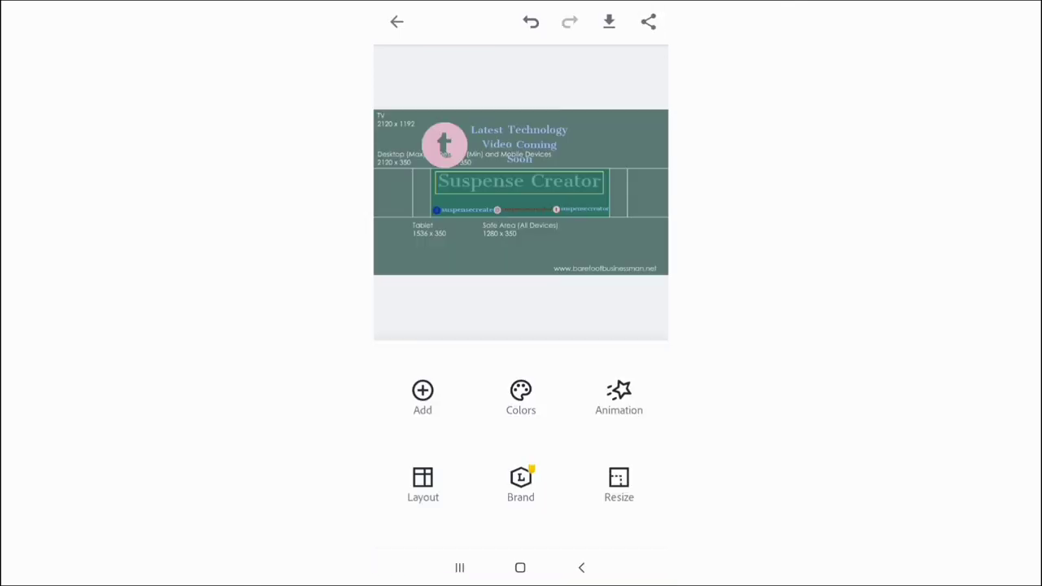
Remove the tagline's background shape and stretch it into one line under the title
left_click(526, 147)
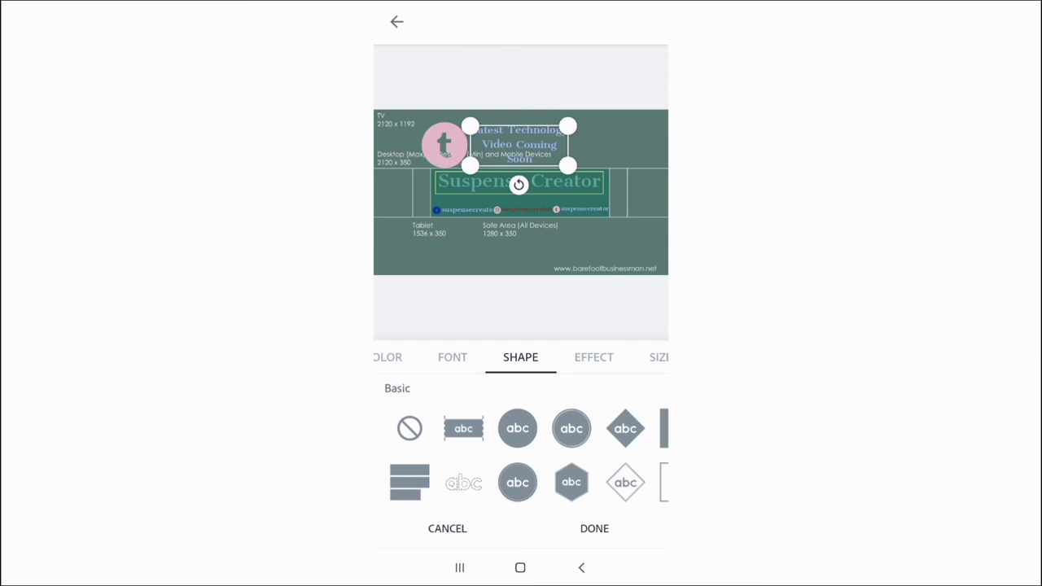
left_click(409, 428)
mouse_move(567, 166)
left_mouse_down()
mouse_move(648, 153)
mouse_move(653, 133)
mouse_move(591, 144)
mouse_move(558, 204)
left_mouse_up()
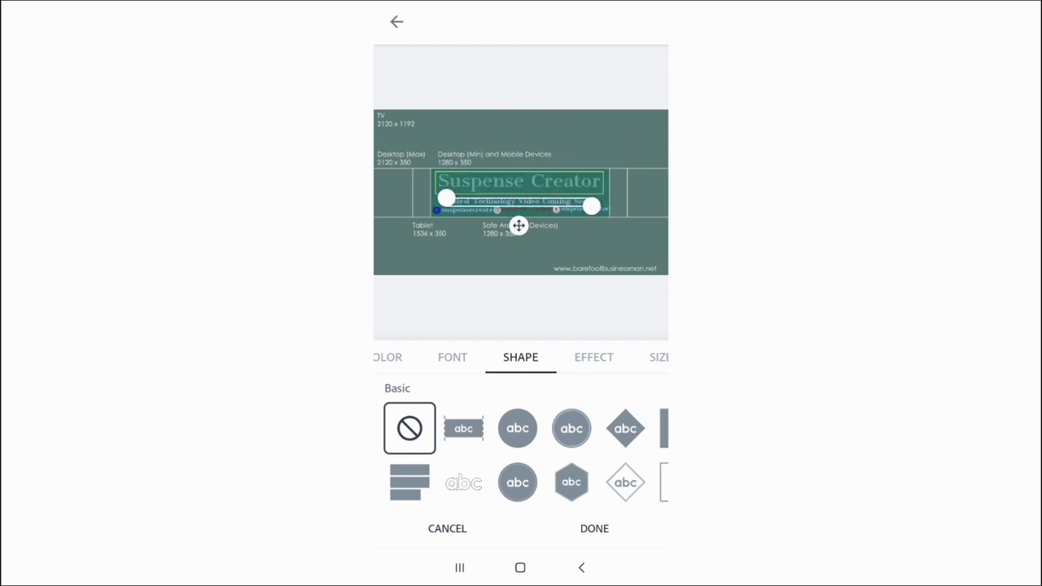
Browse the tagline's font and colour options and make it yellow
left_click(452, 356)
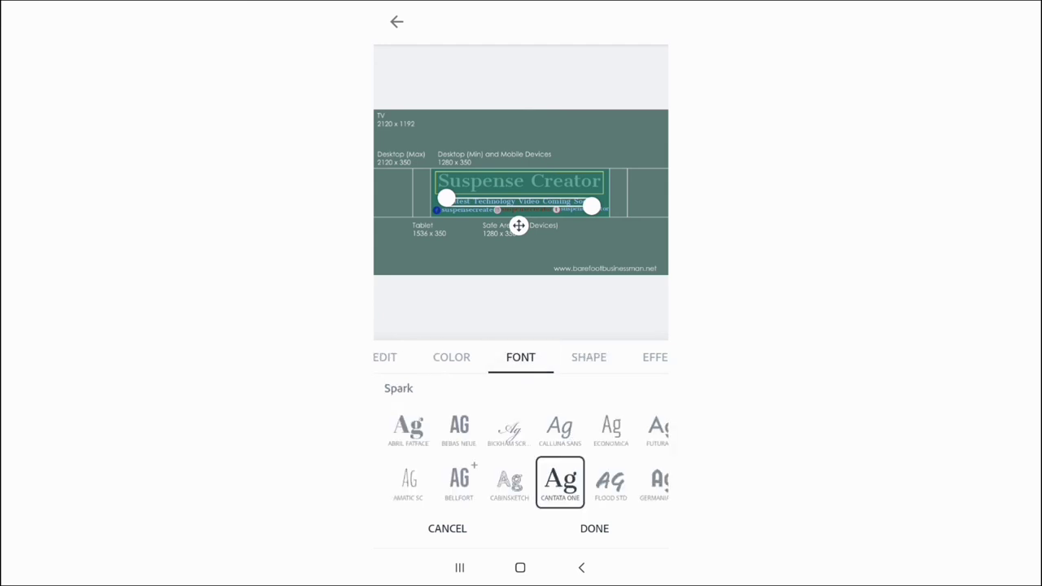
left_click(384, 357)
left_click(472, 356)
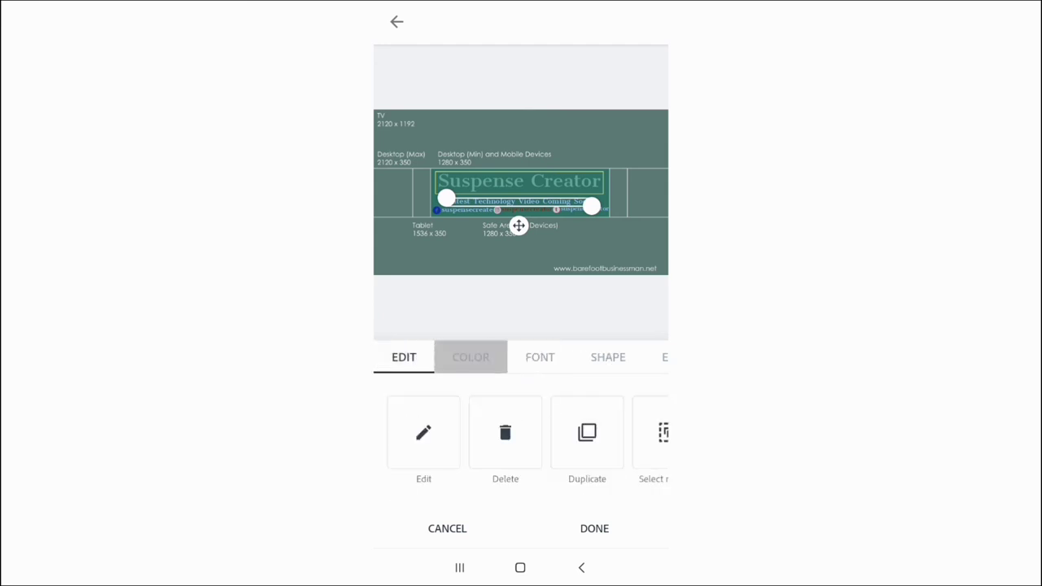
left_click(485, 456)
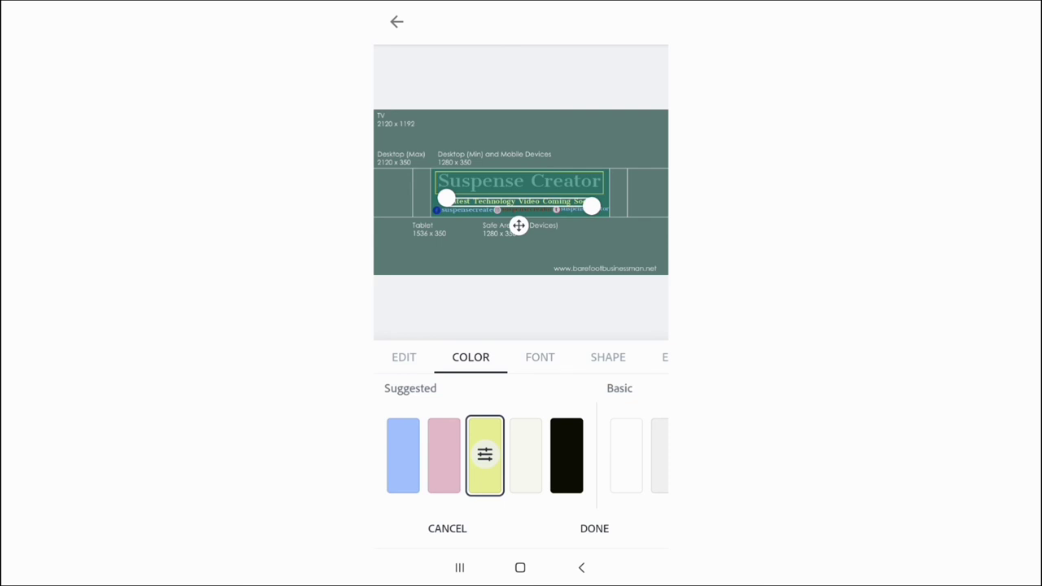
left_click(550, 307)
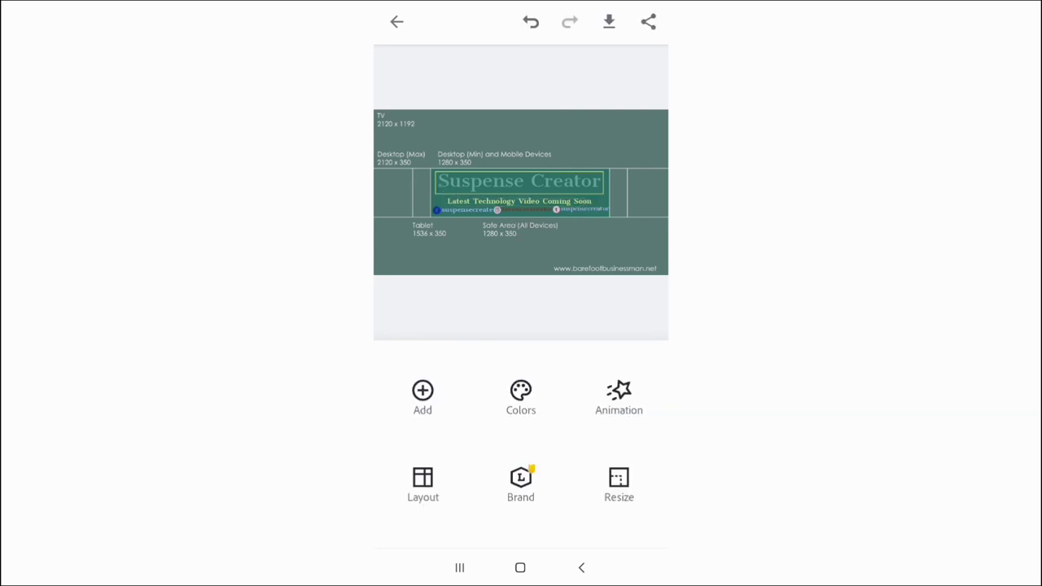
Recolour the tagline magenta pink in place of the yellow
left_click(518, 201)
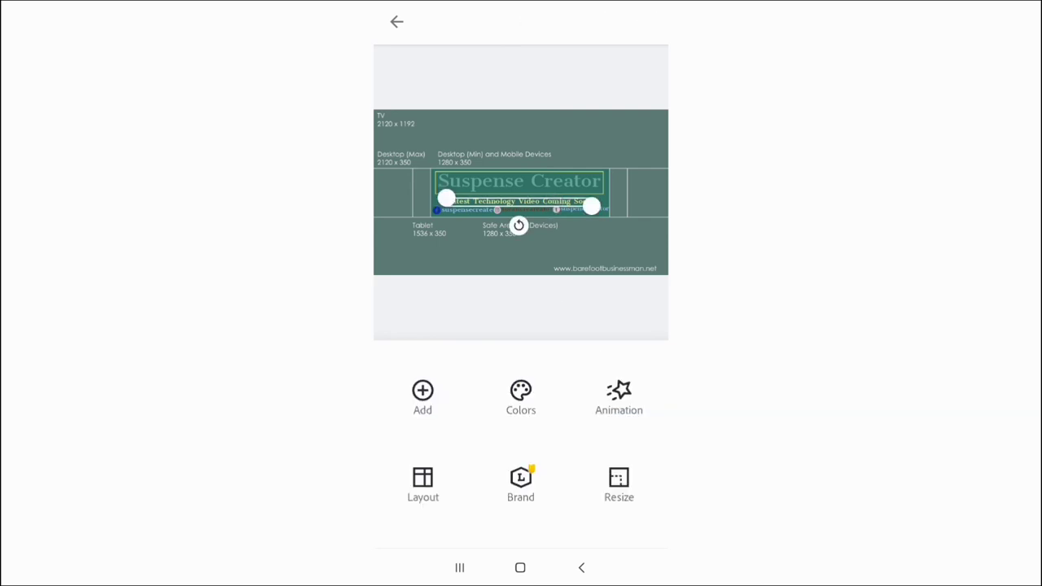
left_click_drag(522, 463, 399, 463)
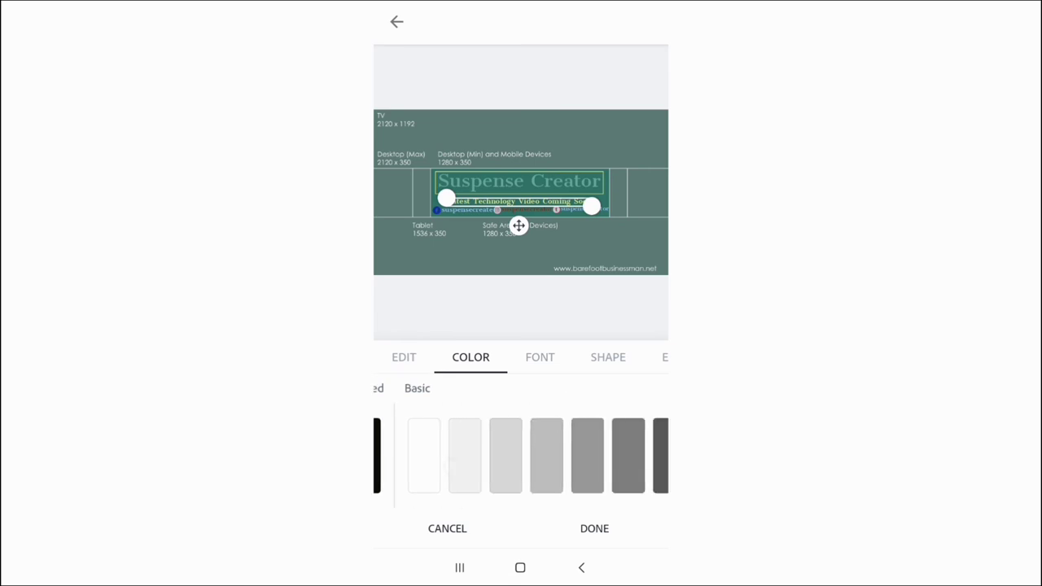
left_click_drag(569, 463, 439, 463)
left_click_drag(635, 463, 561, 463)
left_click(654, 456)
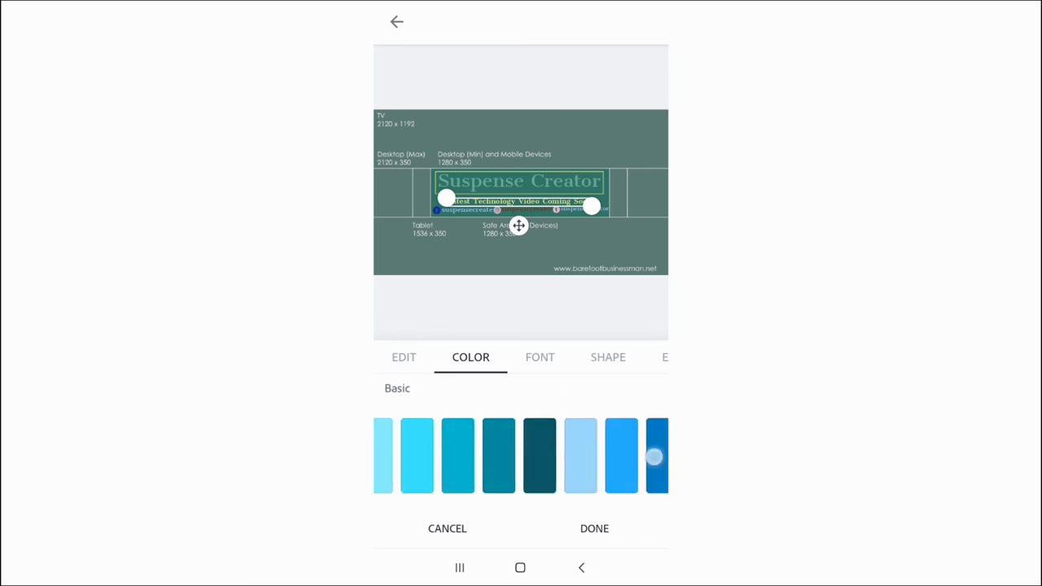
left_click_drag(634, 456, 481, 454)
left_click(459, 457)
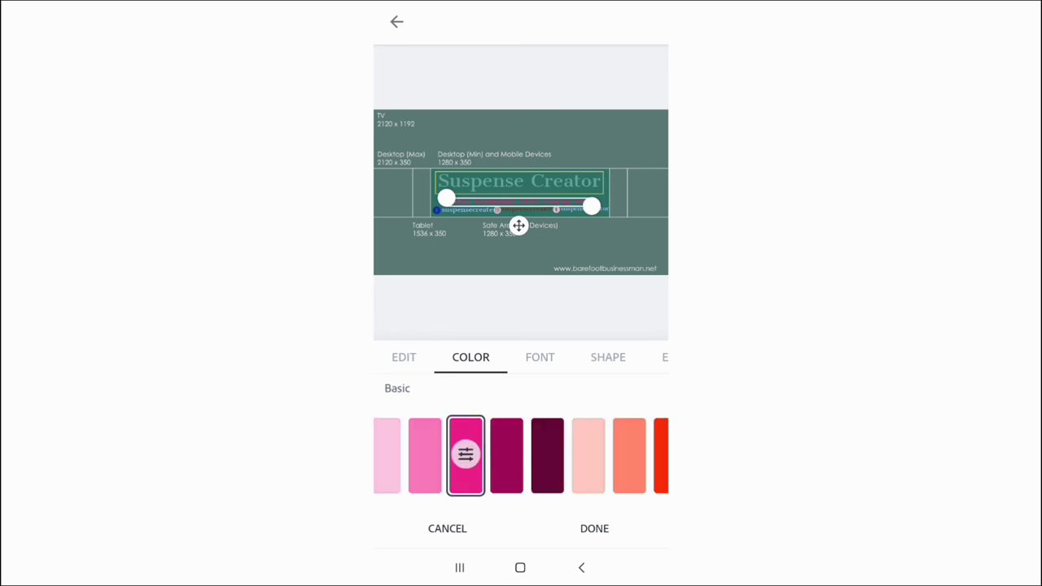
left_click(595, 528)
left_click(621, 140)
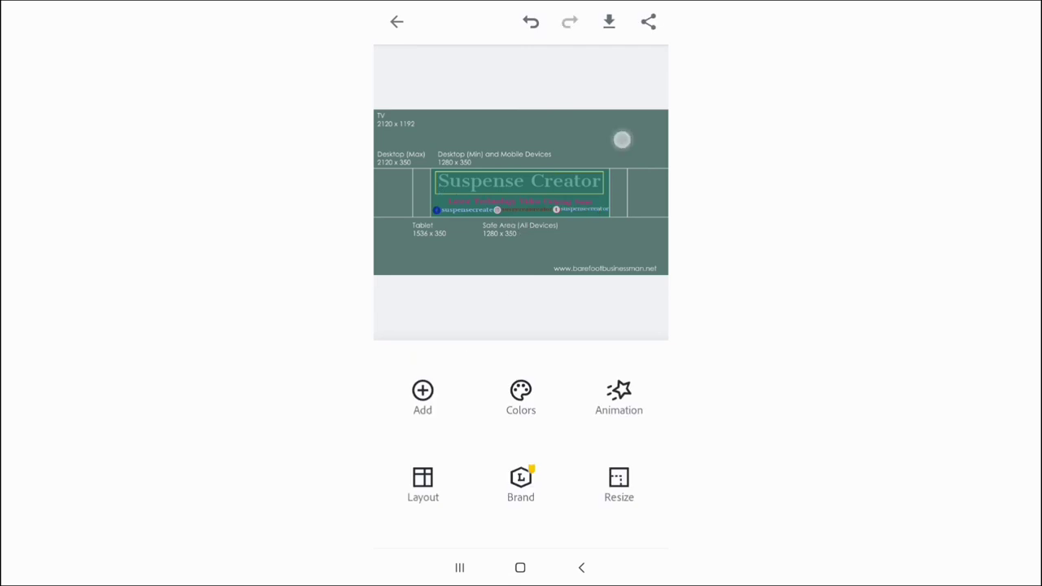
Delete the selected size-guide background image from the banner
left_click_drag(586, 432, 415, 432)
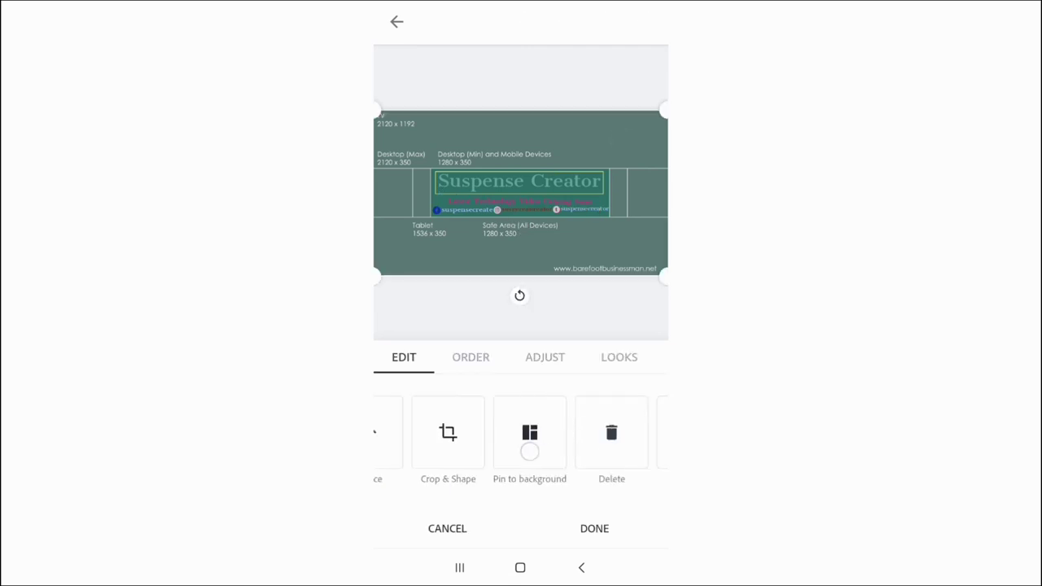
left_click(480, 448)
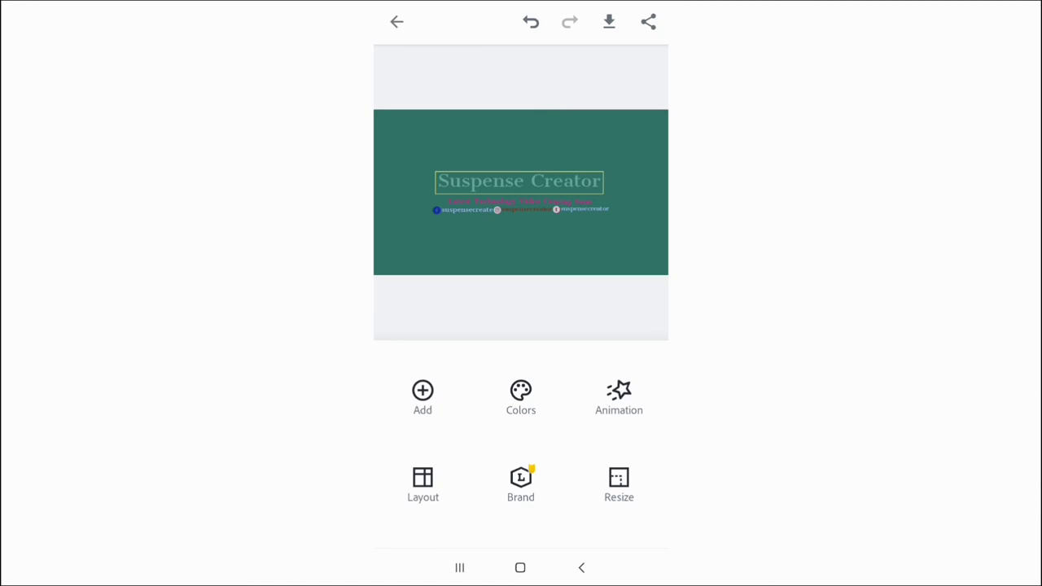